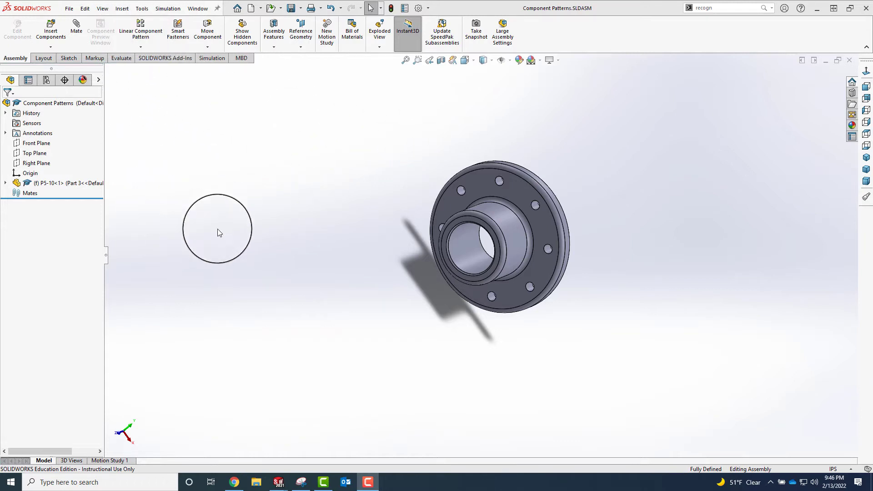
# Step: Insert the part 91251A716_Black-Oxide Alloy Steel Socket Head Screw.SLDPRT into the assembly and place it above the flange
pyautogui.scroll(1, 595, 196)
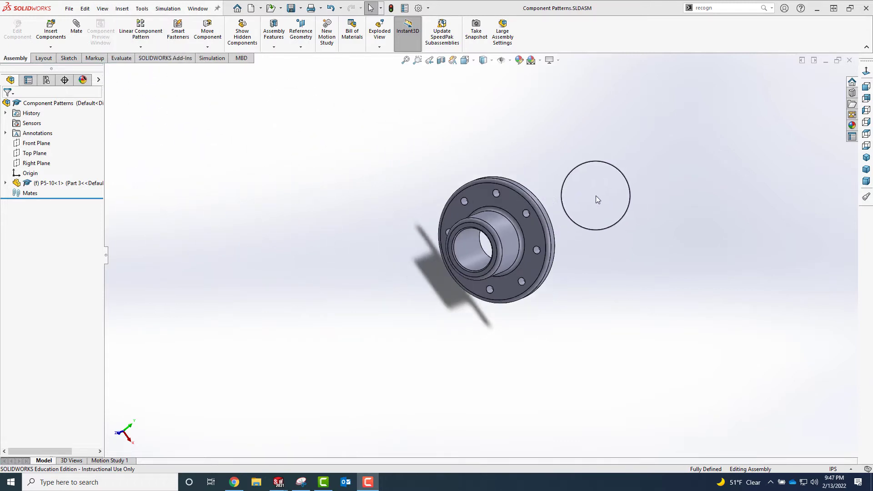
pyautogui.scroll(-1, 571, 196)
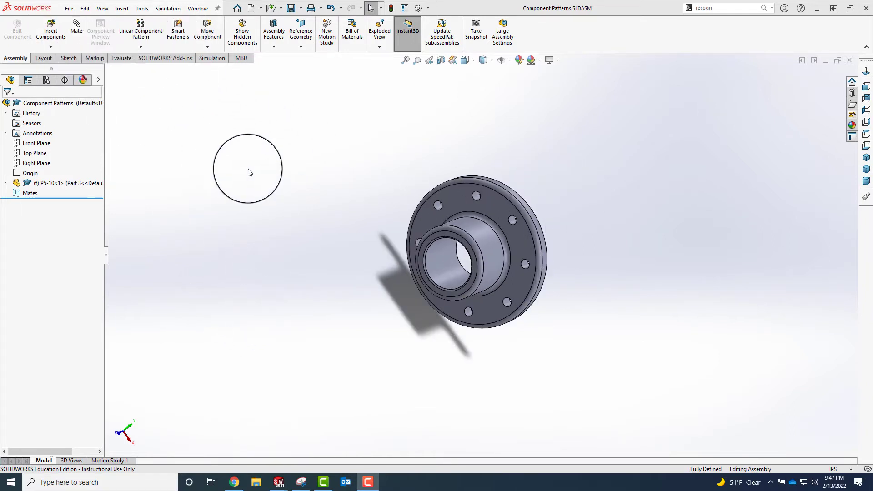
pyautogui.click(51, 28)
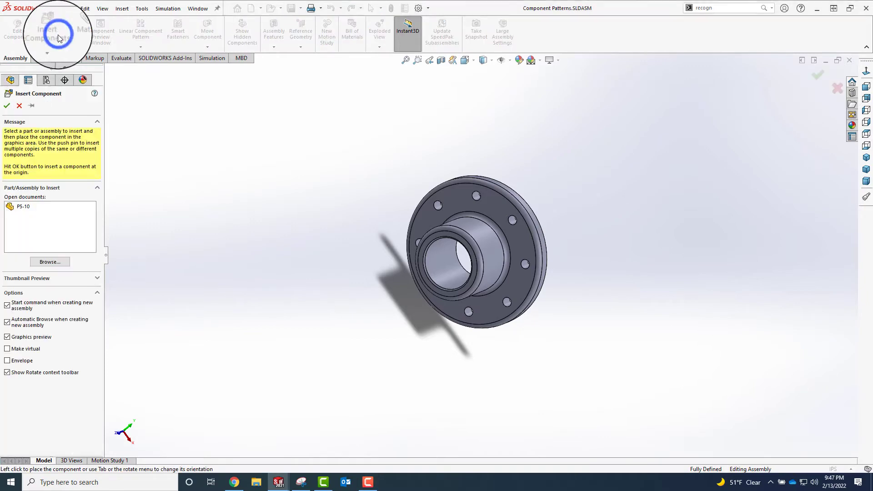
pyautogui.click(50, 262)
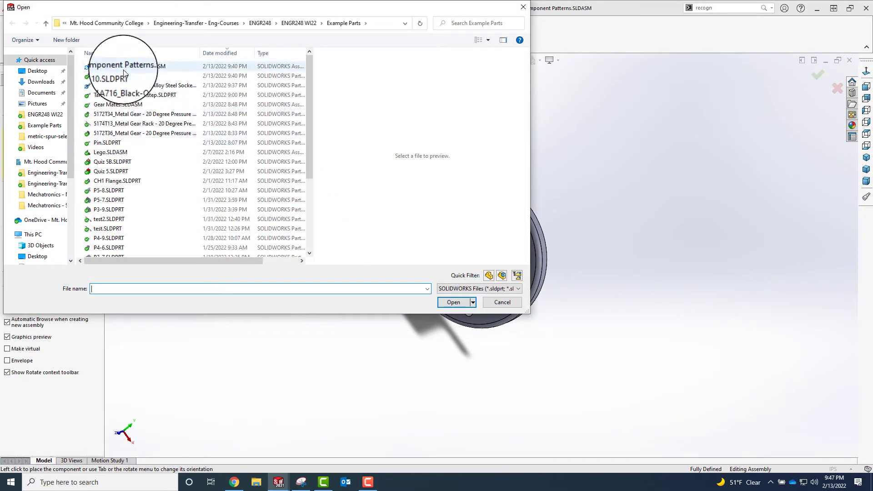
pyautogui.doubleClick(116, 87)
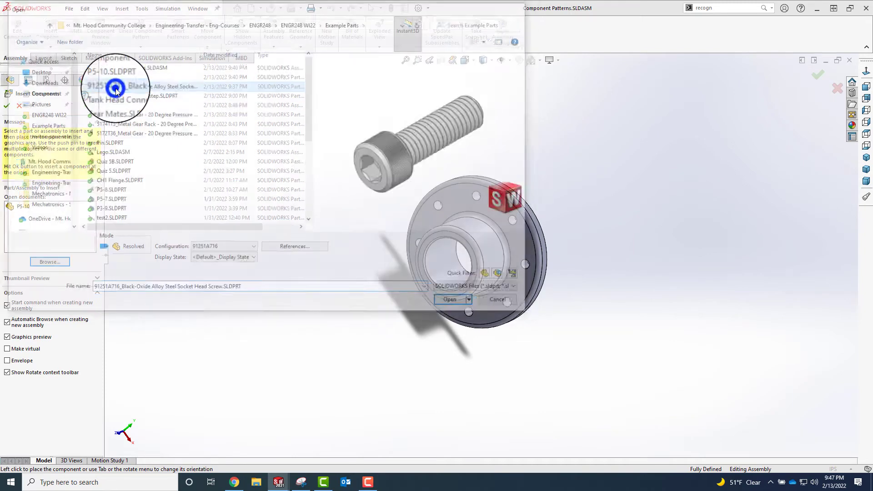
pyautogui.click(407, 164)
# Step: Add a concentric mate between one of the flange's bolt holes and the circular edge of the screw head
pyautogui.scroll(-3, 427, 166)
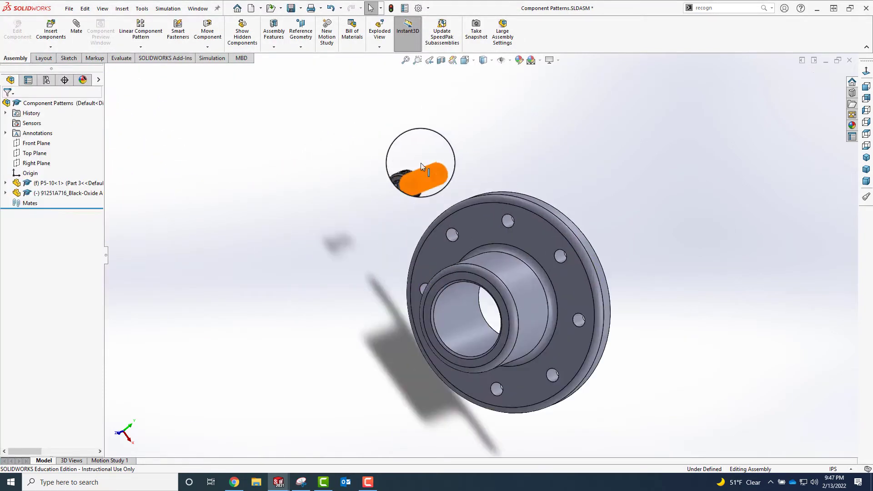
pyautogui.click(509, 219)
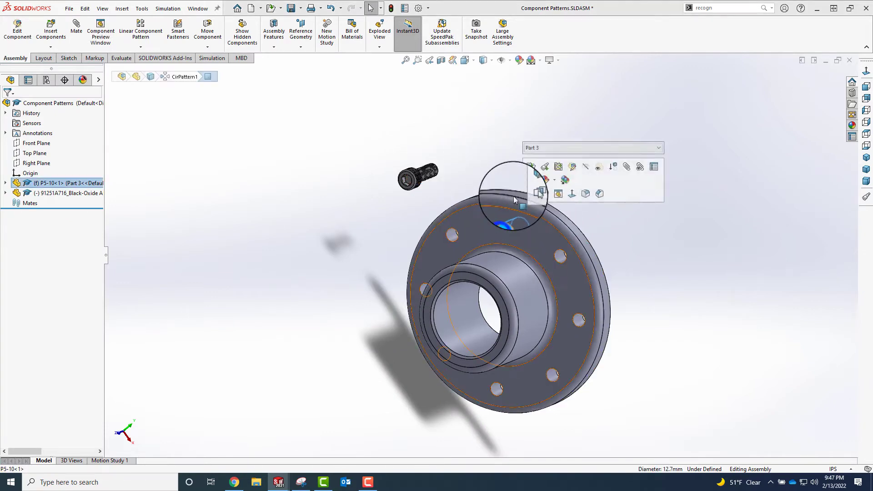
pyautogui.moveTo(508, 133); pyautogui.dragTo(399, 176, button='middle')
pyautogui.scroll(-6, 458, 167)
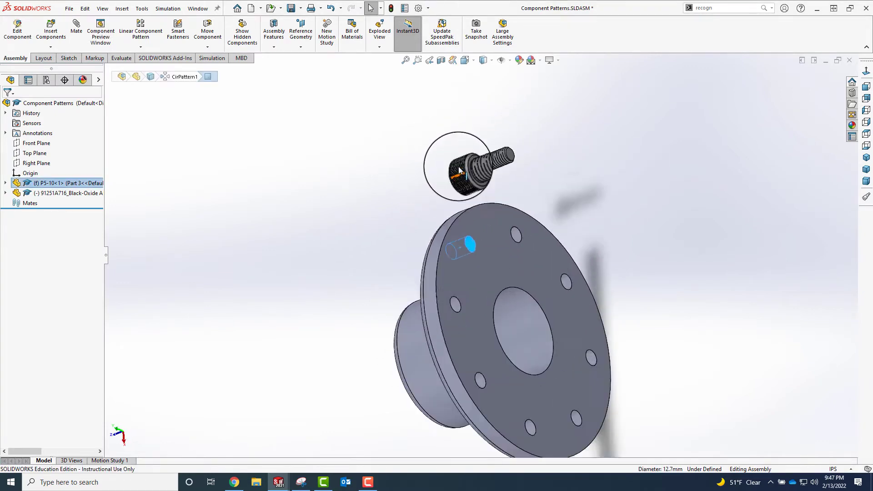
pyautogui.keyDown('ctrl'); pyautogui.click(493, 202); pyautogui.keyUp('ctrl')
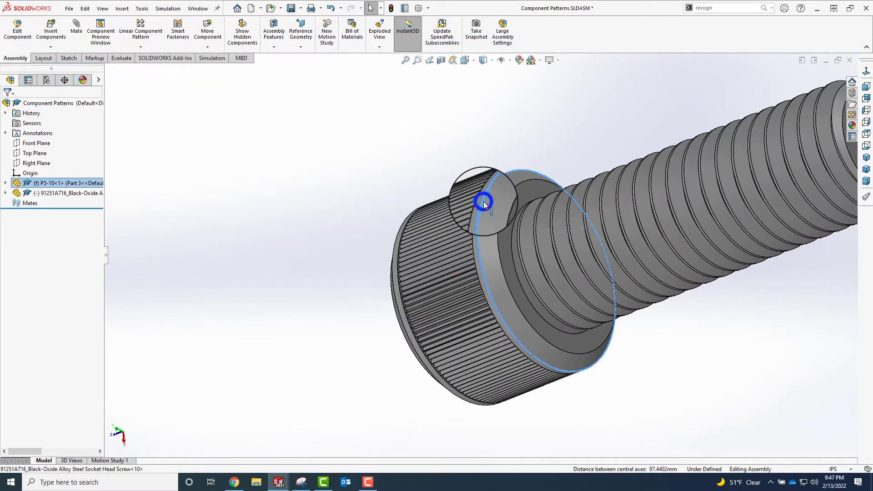
pyautogui.scroll(-4, 497, 214)
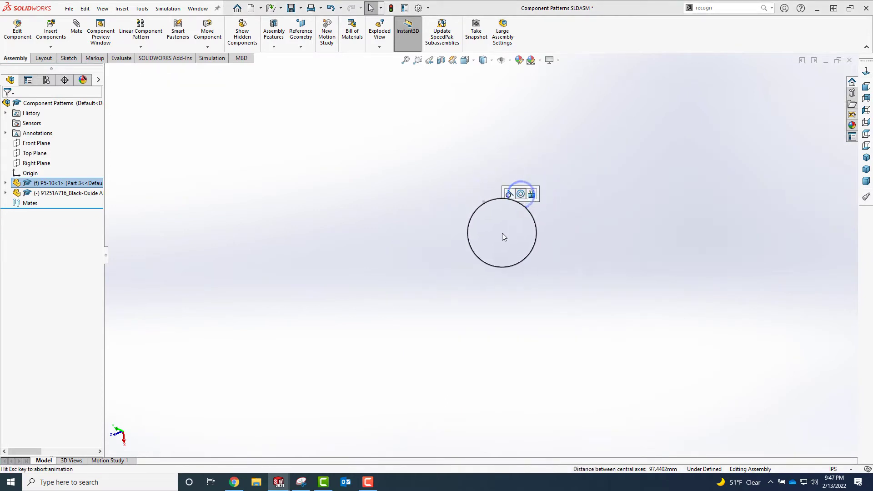
pyautogui.click(496, 243)
# Step: Slide the mated screw along its axis out of the bolt hole, clear of the flange's hub side
pyautogui.scroll(5, 498, 247)
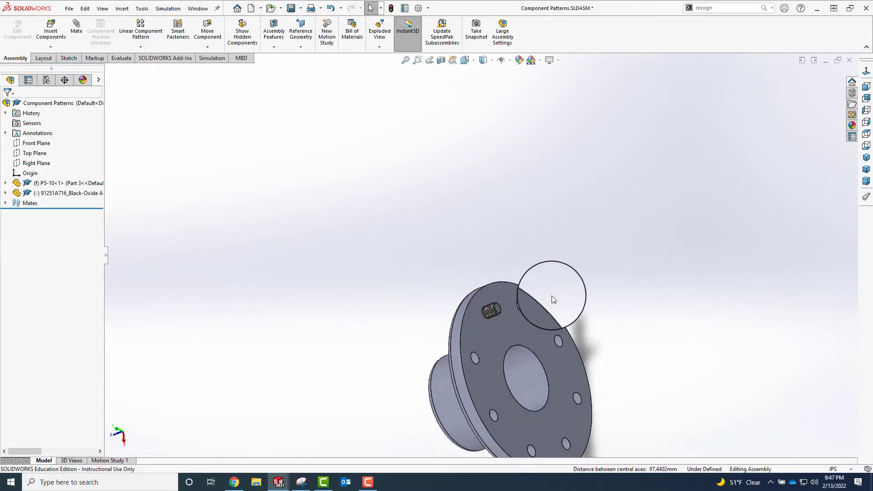
pyautogui.scroll(-2, 515, 297)
pyautogui.moveTo(444, 311); pyautogui.dragTo(382, 328, button='middle')
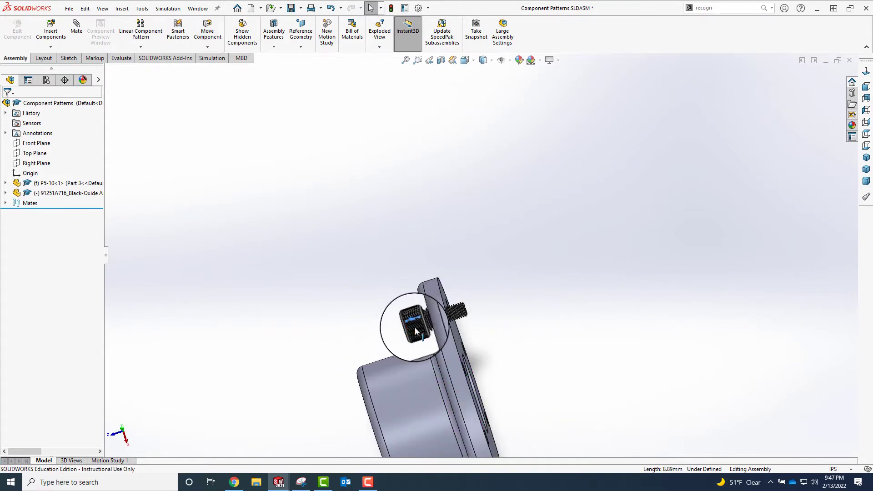
pyautogui.click(368, 328)
pyautogui.moveTo(369, 328); pyautogui.dragTo(391, 316, button='middle')
pyautogui.moveTo(375, 326); pyautogui.dragTo(472, 328)
# Step: Add a coincident mate between the flange's hub-side face and the underside of the screw head
pyautogui.click(336, 305)
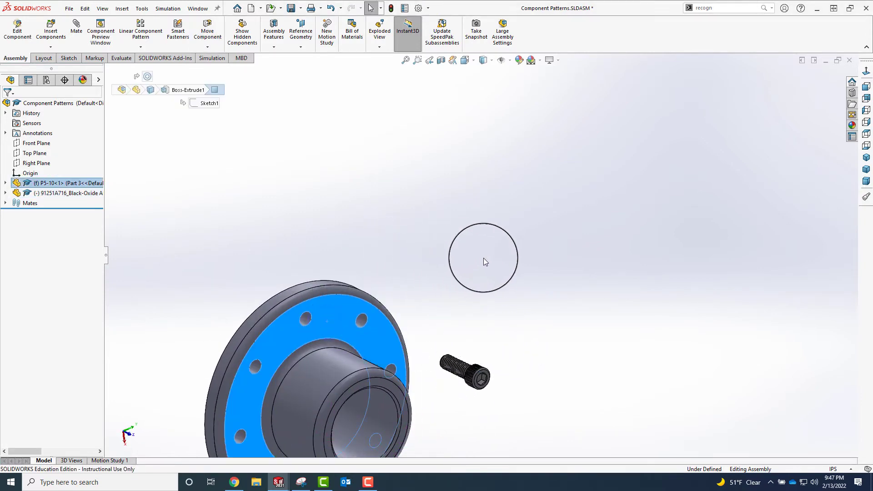
pyautogui.click(342, 209)
pyautogui.scroll(-10, 471, 355)
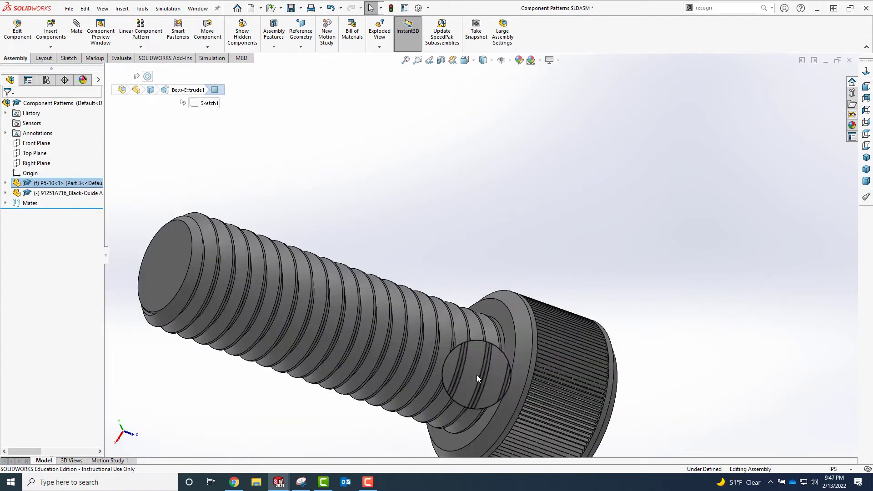
pyautogui.keyDown('ctrl'); pyautogui.click(500, 318); pyautogui.keyUp('ctrl')
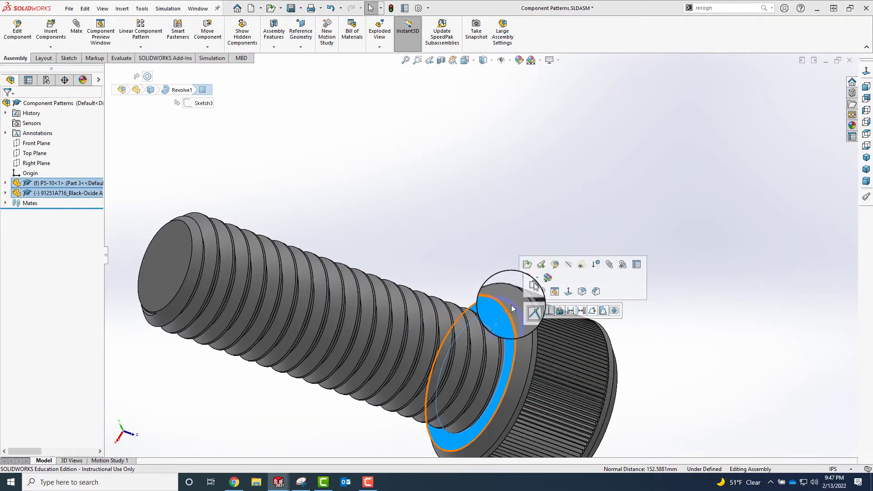
pyautogui.click(527, 311)
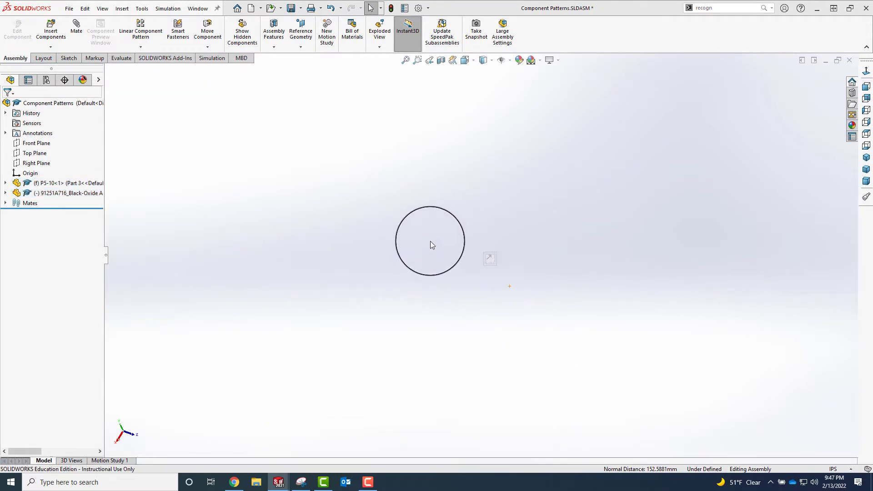
pyautogui.scroll(5, 435, 239)
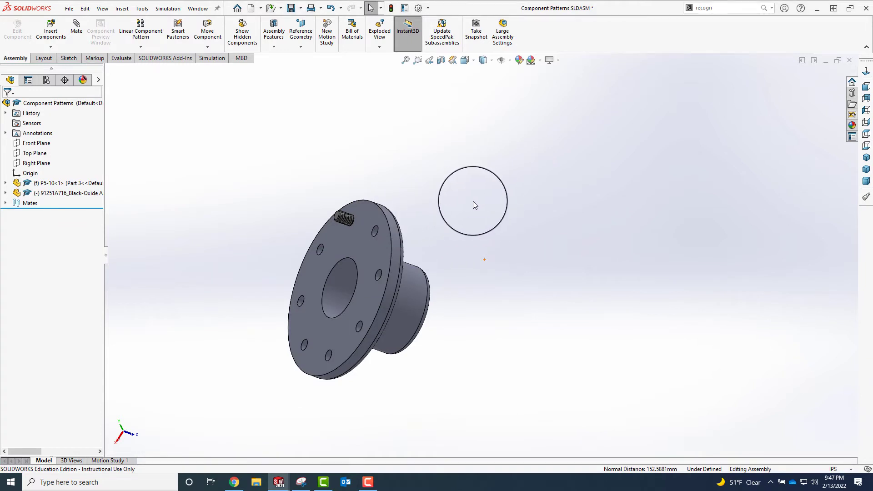
pyautogui.moveTo(478, 204); pyautogui.dragTo(257, 199, button='middle')
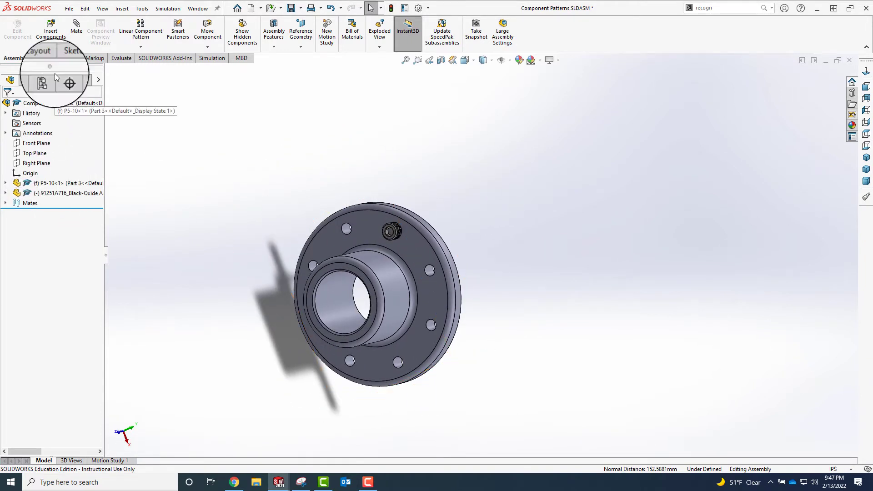
pyautogui.click(51, 28)
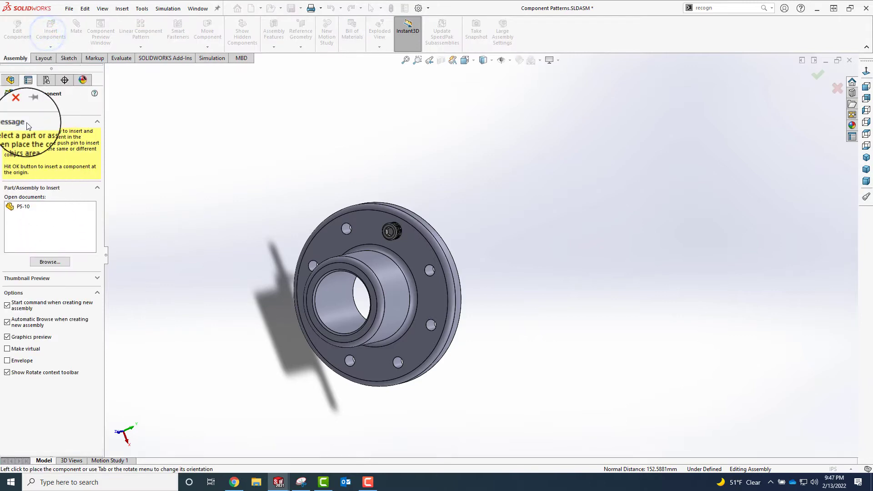
pyautogui.click(15, 97)
pyautogui.click(456, 169)
# Step: Make a second instance of the socket head screw by copying the mated one into empty space beside the flange
pyautogui.scroll(-5, 391, 235)
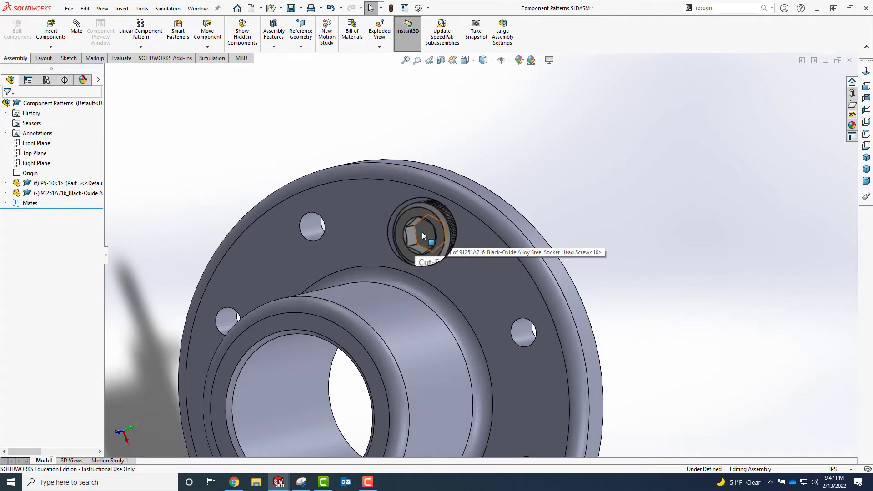
pyautogui.moveTo(422, 232); pyautogui.dragTo(677, 199)
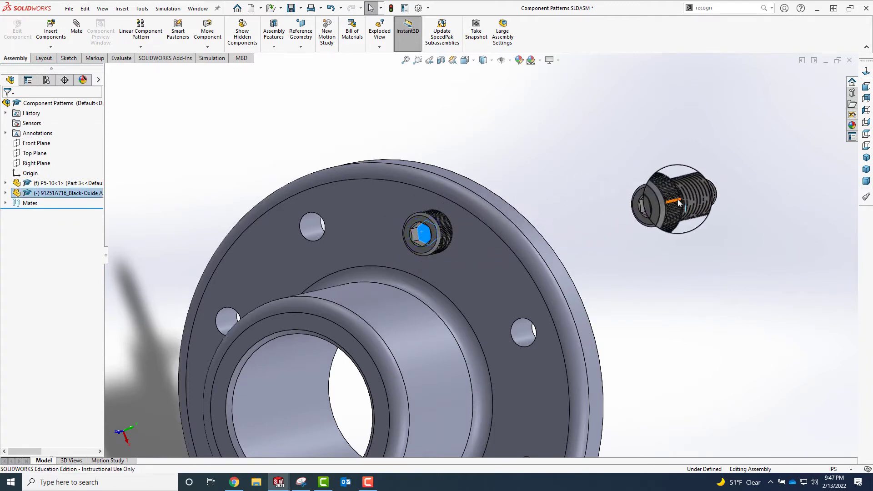
pyautogui.scroll(3, 582, 198)
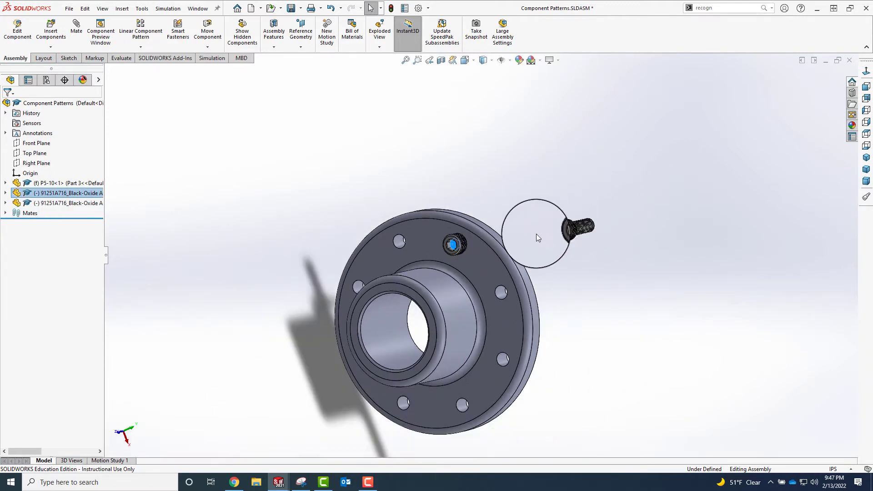
# Step: Delete the copied socket head screw from the assembly
pyautogui.click(44, 203)
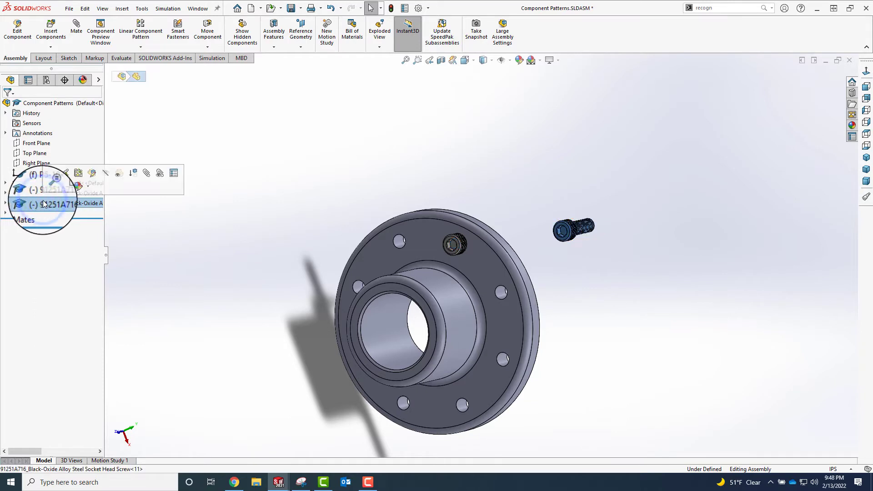
pyautogui.press('Delete')
pyautogui.click(491, 195)
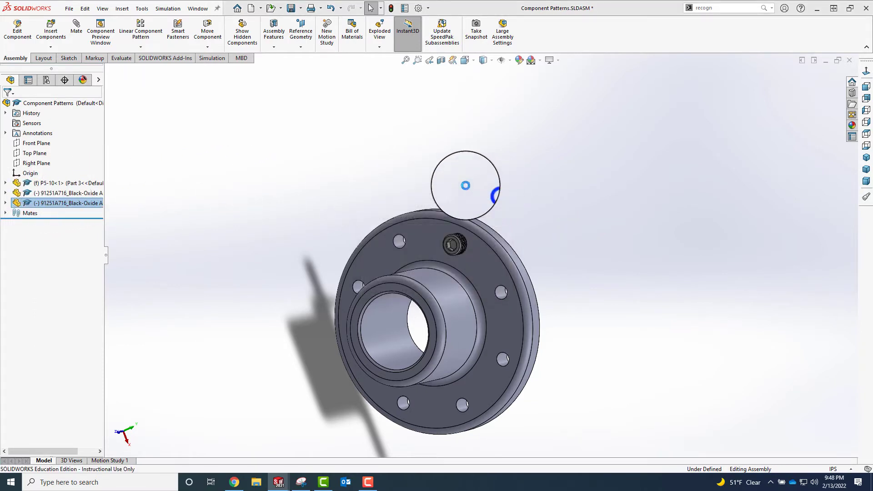
# Step: Start a circular component pattern about the hub's outer cylindrical face with 8 equally spaced instances over 360 degrees
pyautogui.moveTo(535, 209); pyautogui.dragTo(555, 178, button='middle')
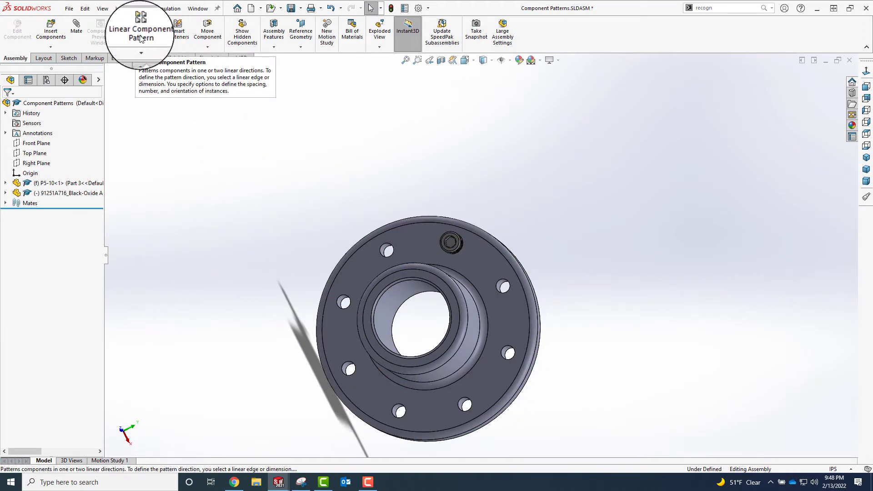
pyautogui.moveTo(502, 194); pyautogui.dragTo(471, 253, button='middle')
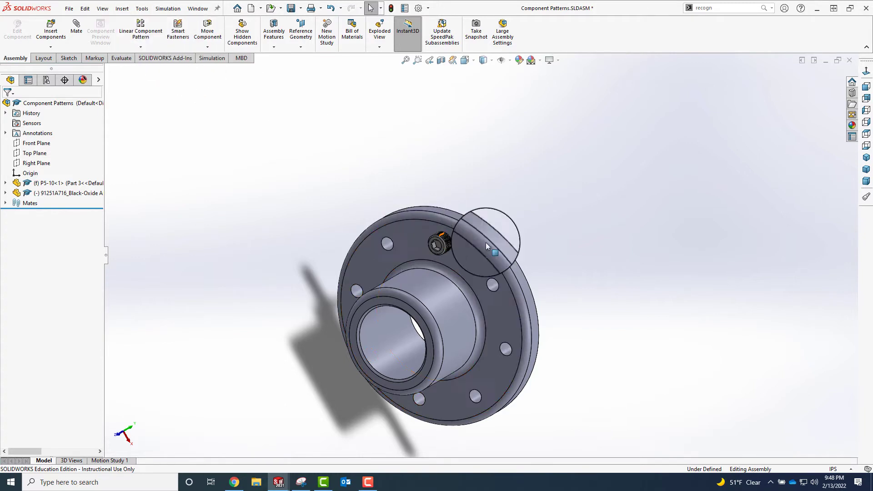
pyautogui.click(142, 48)
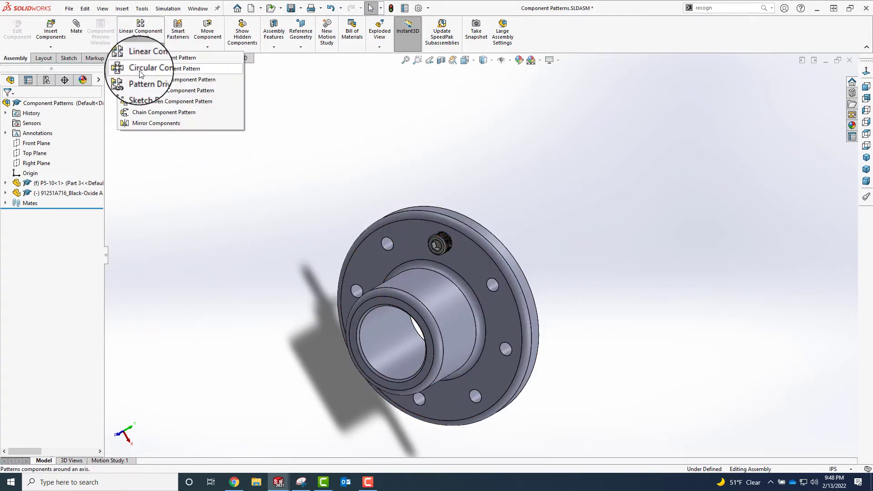
pyautogui.click(165, 70)
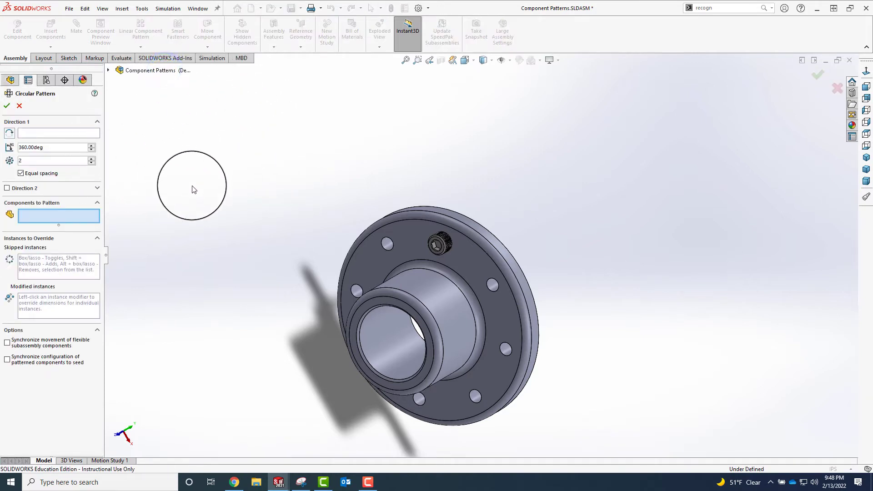
pyautogui.click(53, 137)
pyautogui.scroll(-2, 428, 255)
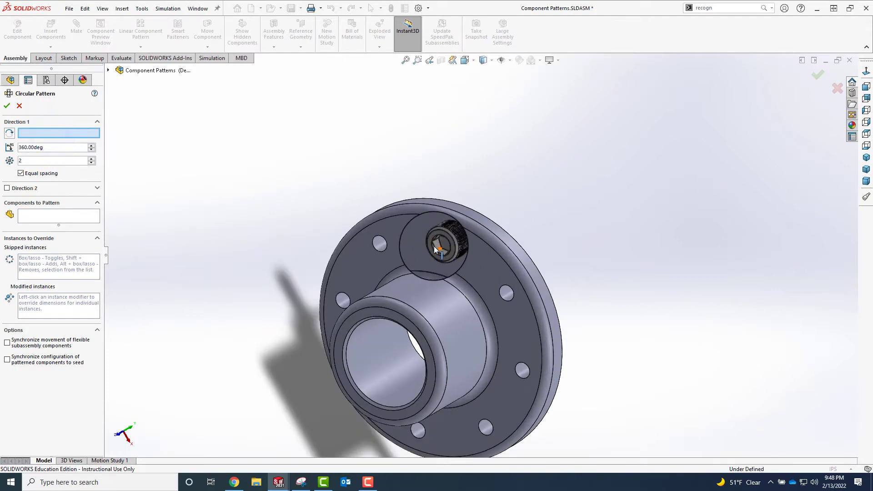
pyautogui.click(412, 291)
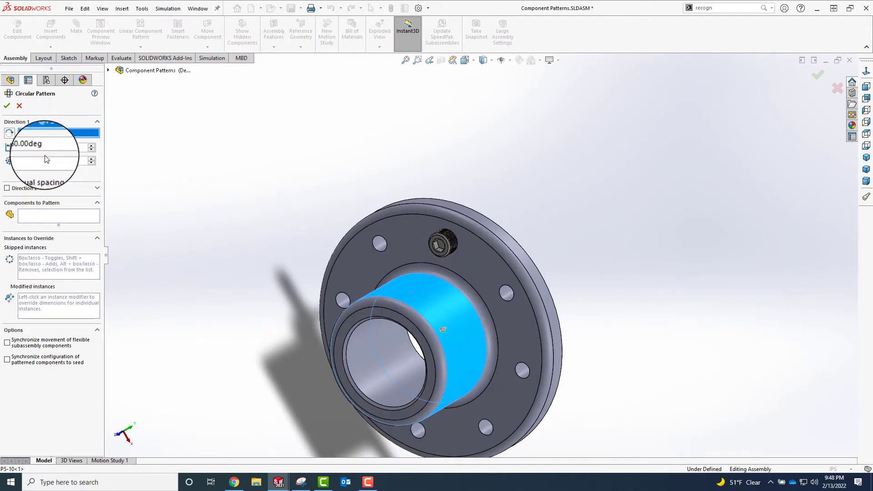
pyautogui.click(91, 159)
# Step: Choose the mated socket head screw as the component for the circular pattern
pyautogui.click(43, 216)
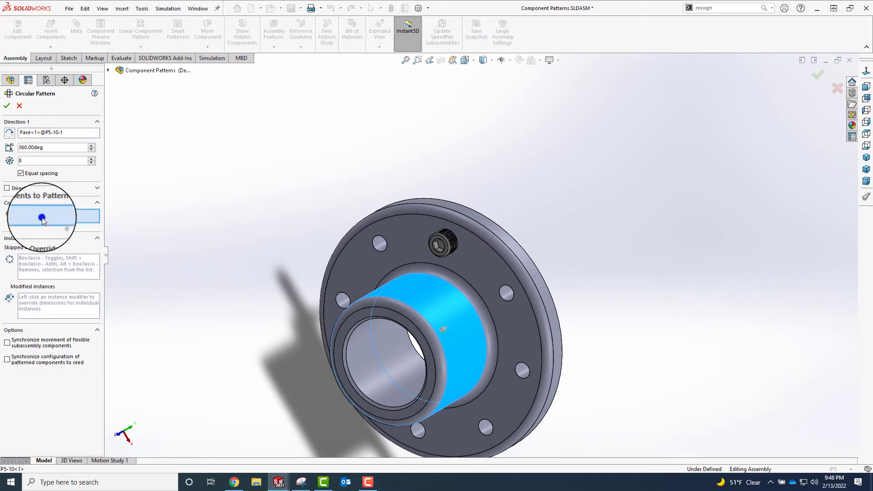
pyautogui.click(439, 247)
pyautogui.scroll(3, 593, 269)
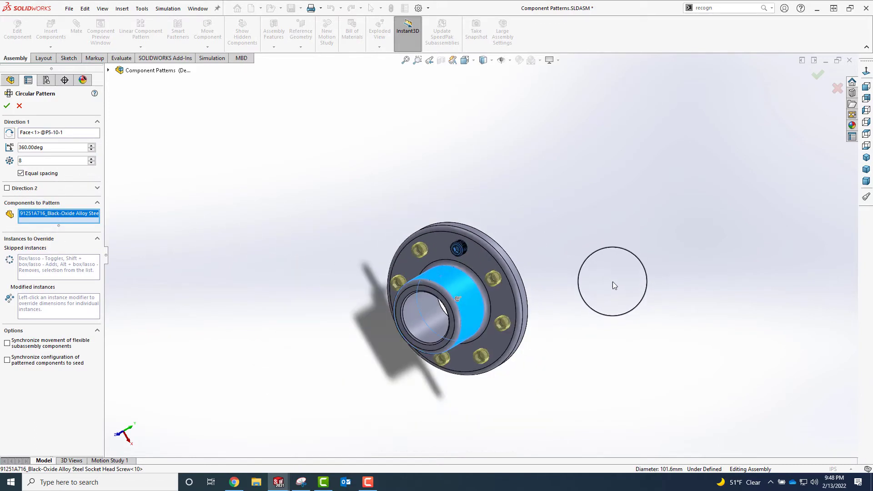
pyautogui.moveTo(565, 297); pyautogui.dragTo(601, 295, button='middle')
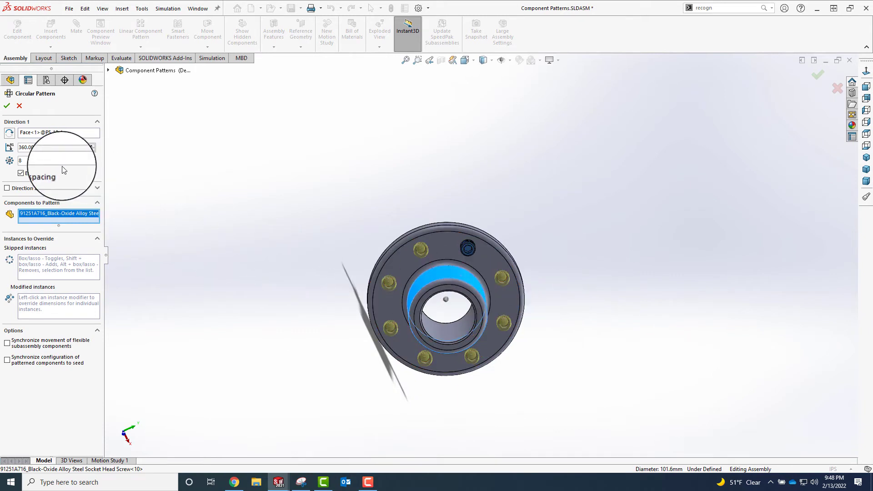
# Step: Try the circular pattern with 6 instances and restore the instance count to 8
pyautogui.click(91, 164)
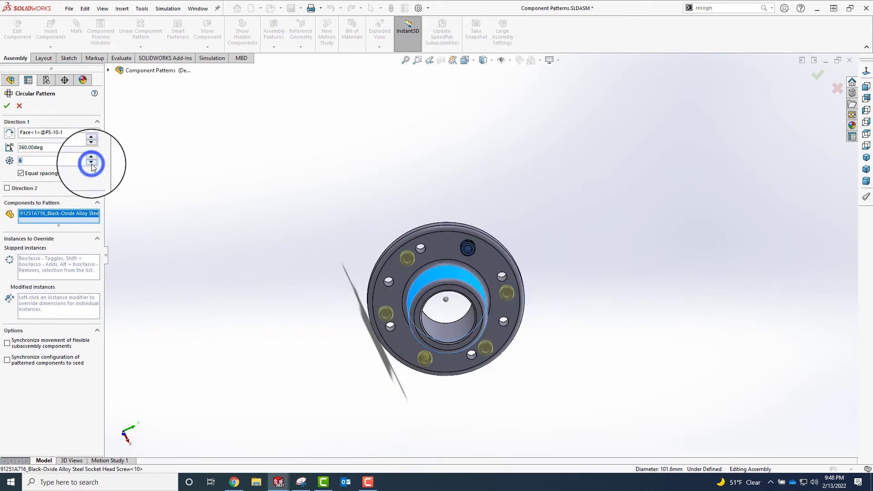
pyautogui.click(90, 157)
pyautogui.click(91, 158)
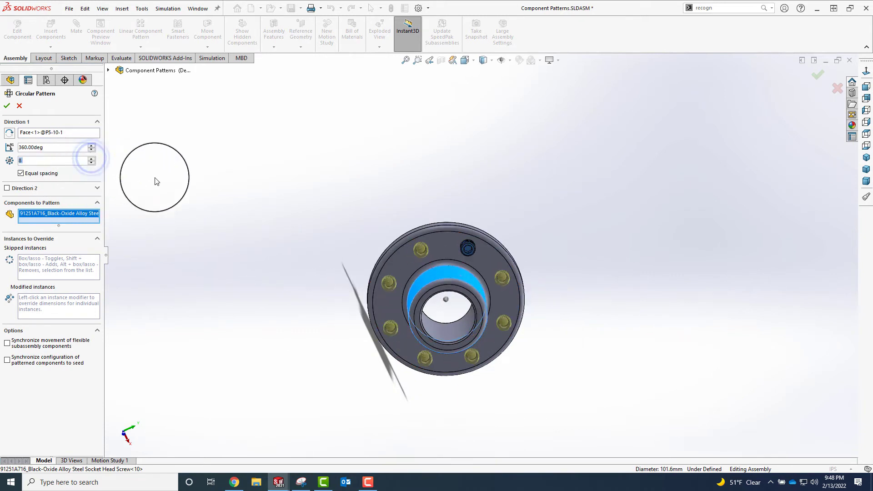
# Step: Complete the 8-instance circular component pattern of the socket head screw and inspect the screws on the flange
pyautogui.click(10, 109)
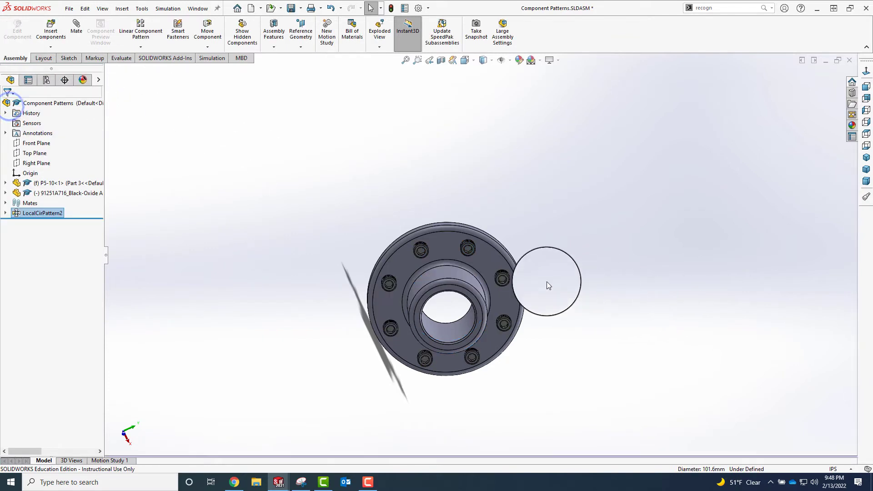
pyautogui.moveTo(547, 285); pyautogui.dragTo(536, 223, button='middle')
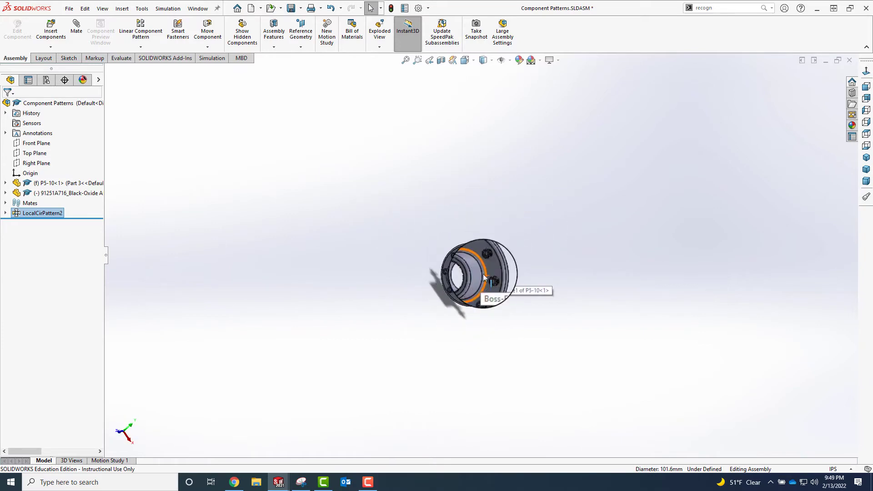
pyautogui.scroll(-3, 479, 272)
pyautogui.scroll(-3, 444, 236)
pyautogui.click(295, 158)
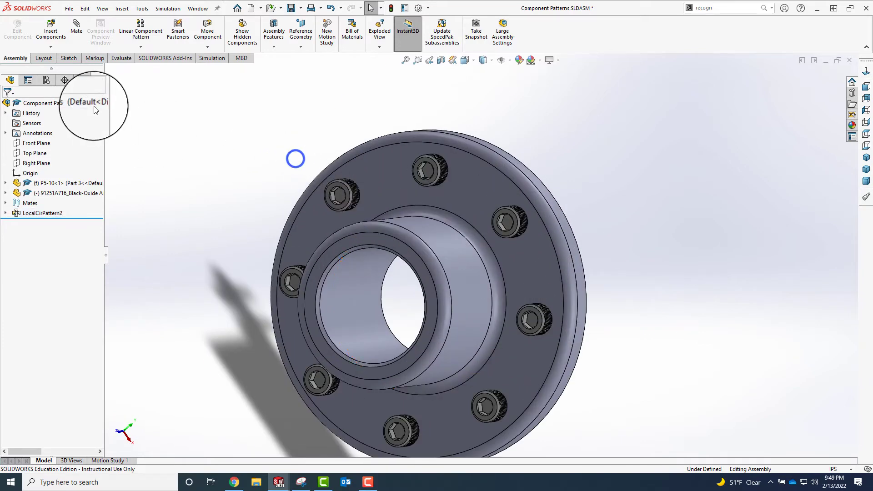
# Step: Switch the flange component P5-10 to its Part 2 configuration
pyautogui.click(46, 80)
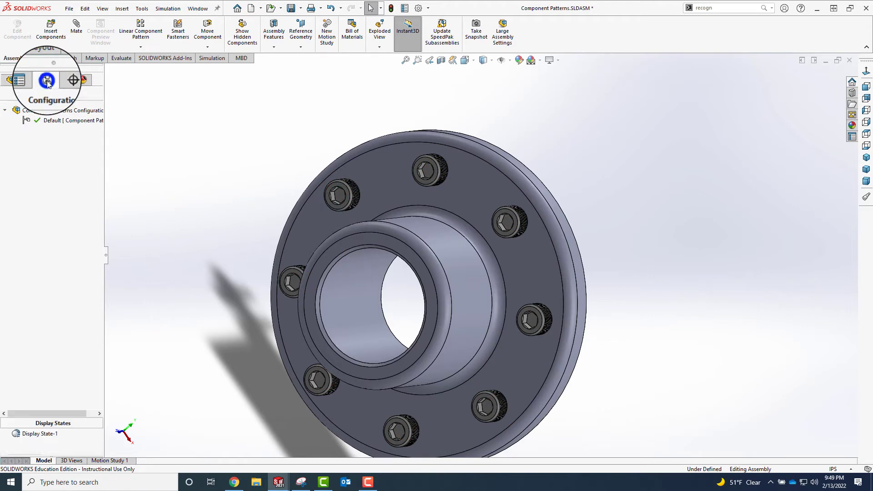
pyautogui.click(10, 80)
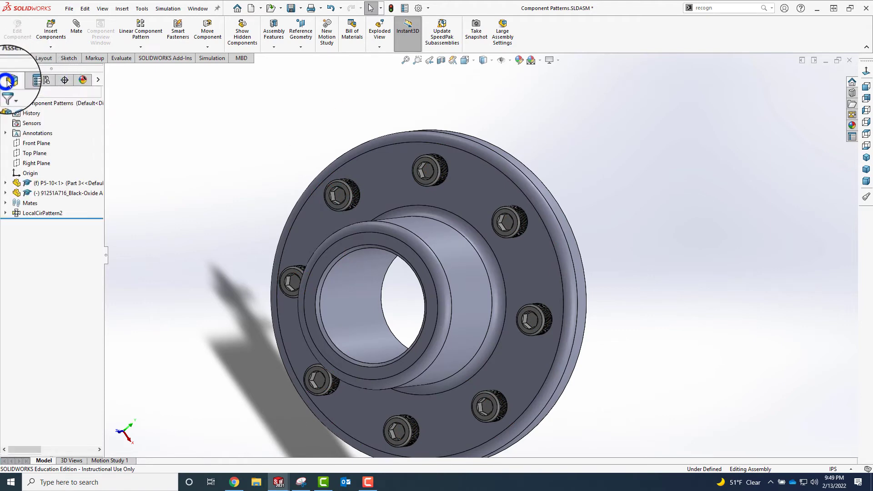
pyautogui.click(54, 185)
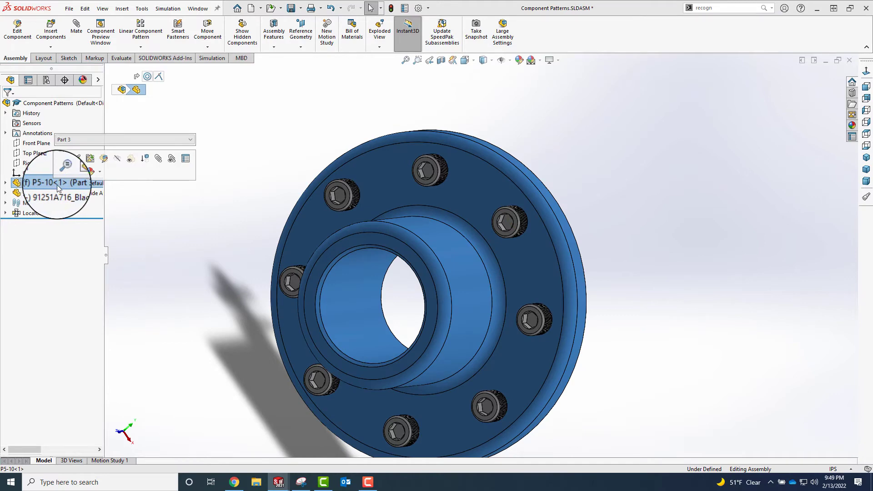
pyautogui.click(199, 225)
pyautogui.click(58, 184)
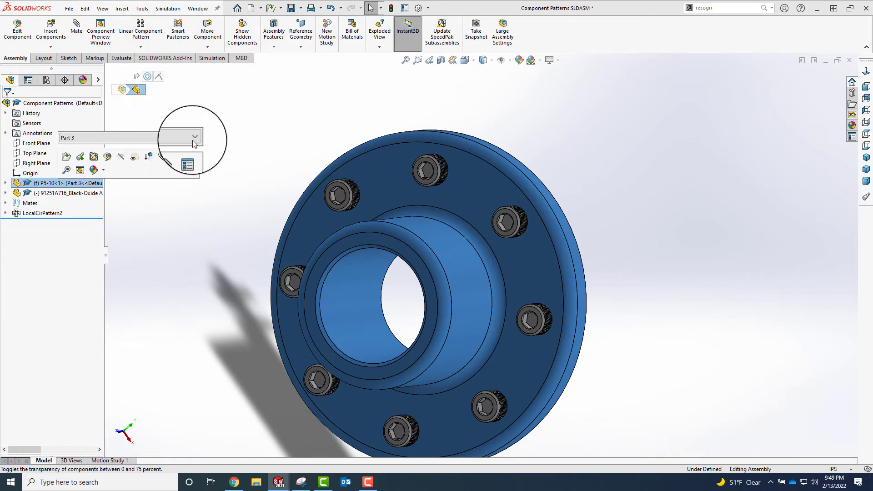
pyautogui.click(153, 139)
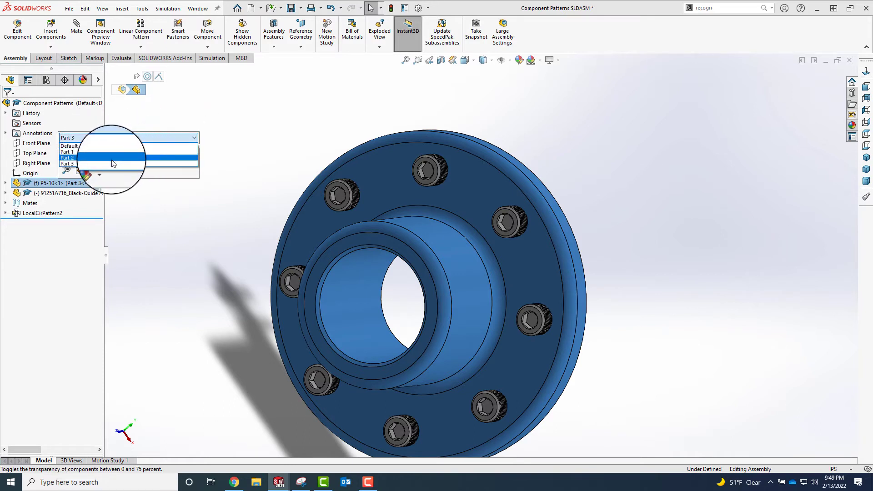
pyautogui.click(113, 159)
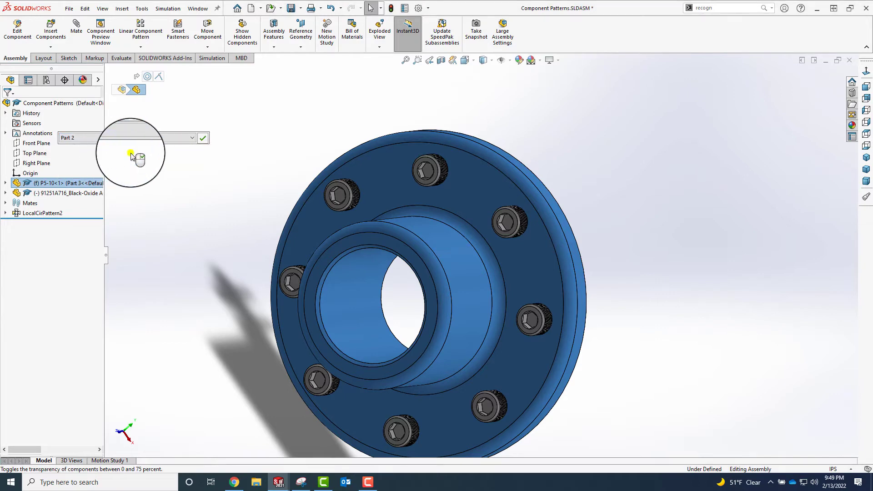
pyautogui.click(130, 157)
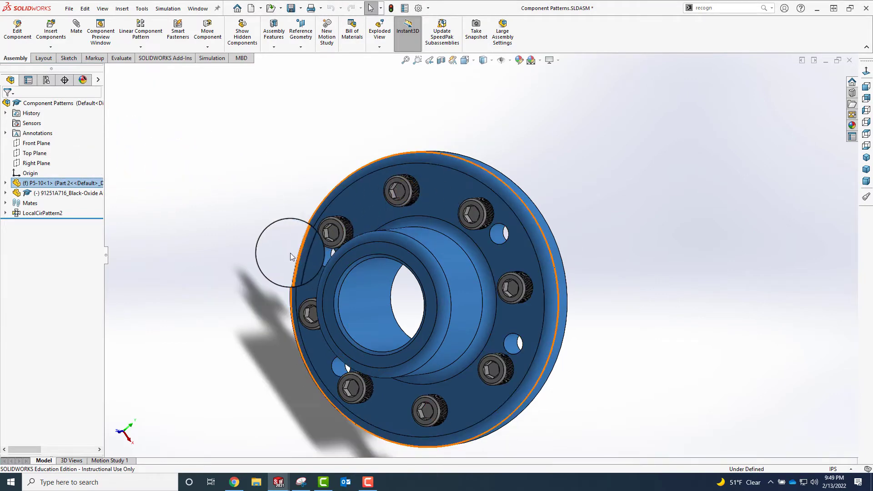
# Step: Examine how the circularly patterned screws line up with the flange's bolt holes
pyautogui.click(280, 200)
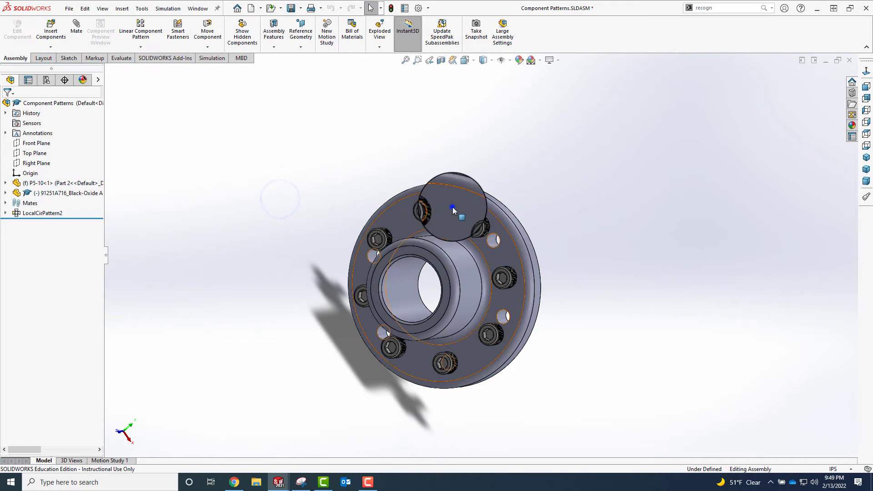
pyautogui.click(451, 207)
pyautogui.moveTo(589, 234); pyautogui.dragTo(539, 234, button='middle')
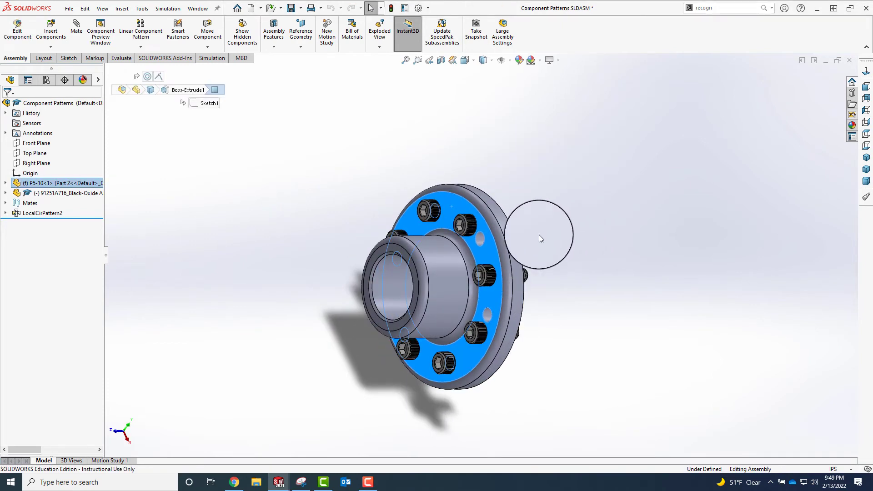
pyautogui.click(41, 213)
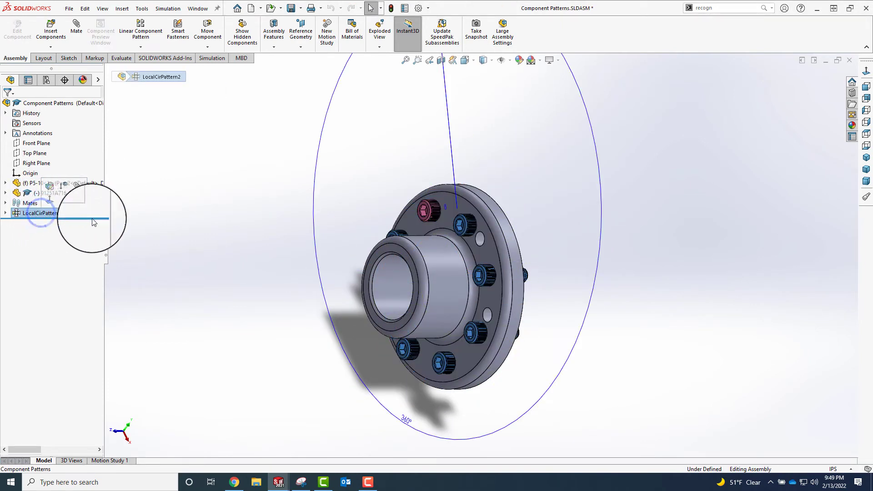
pyautogui.scroll(2, 303, 305)
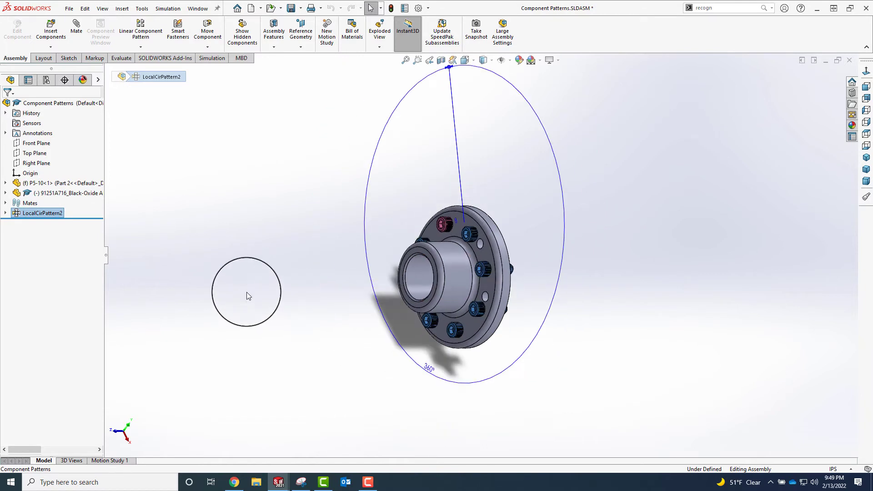
pyautogui.scroll(-2, 475, 262)
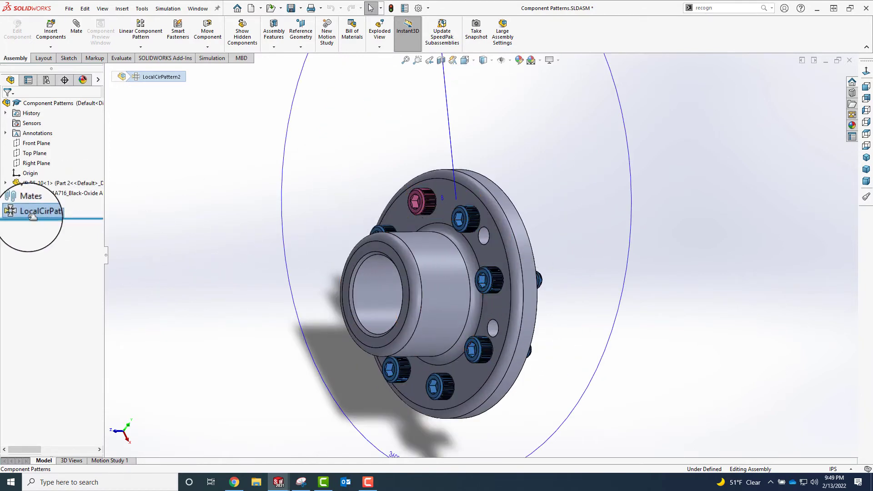
pyautogui.scroll(2, 399, 273)
pyautogui.moveTo(282, 262); pyautogui.dragTo(335, 270, button='middle')
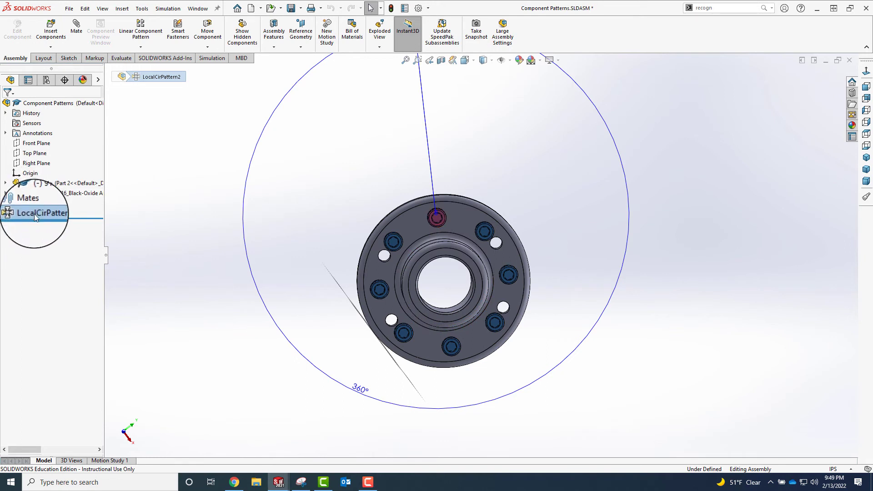
# Step: Delete the circular component pattern LocalCirPattern2 together with its dependent screw instances
pyautogui.click(139, 47)
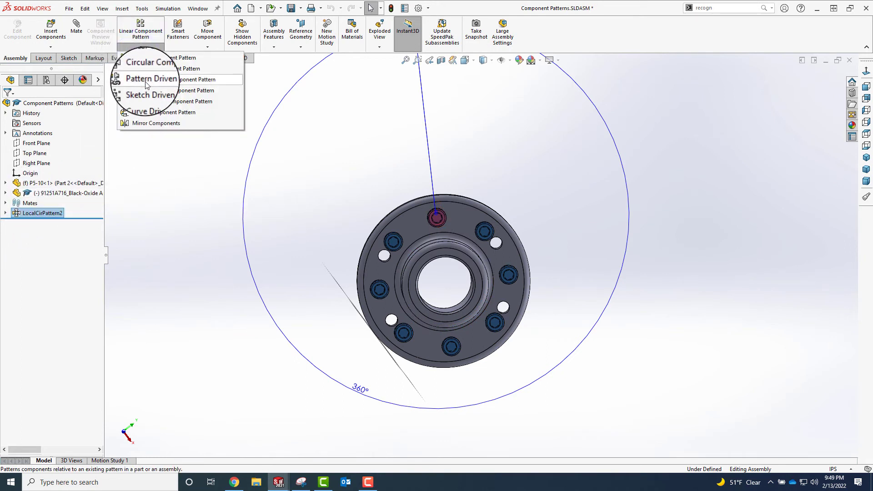
pyautogui.click(130, 245)
pyautogui.click(37, 214)
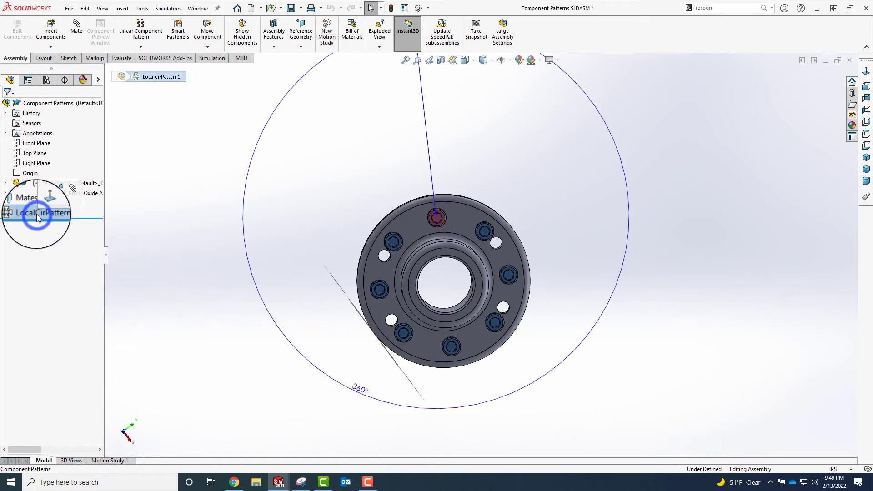
pyautogui.press('Delete')
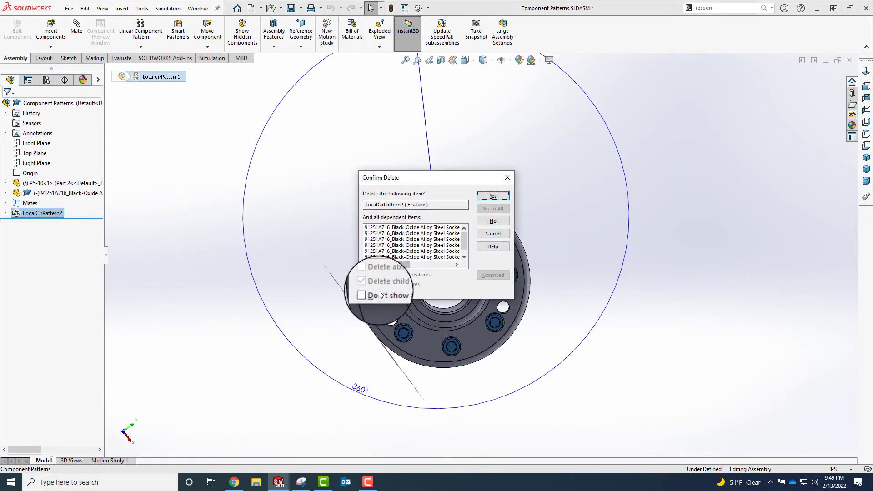
pyautogui.click(480, 195)
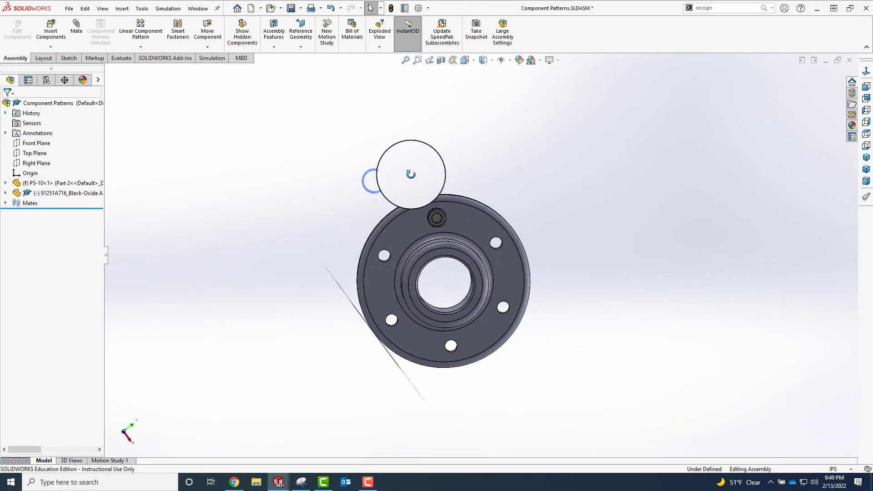
# Step: Start a pattern driven component pattern with the mated socket head screw as the component to pattern
pyautogui.moveTo(410, 174); pyautogui.dragTo(388, 181, button='middle')
pyautogui.click(142, 45)
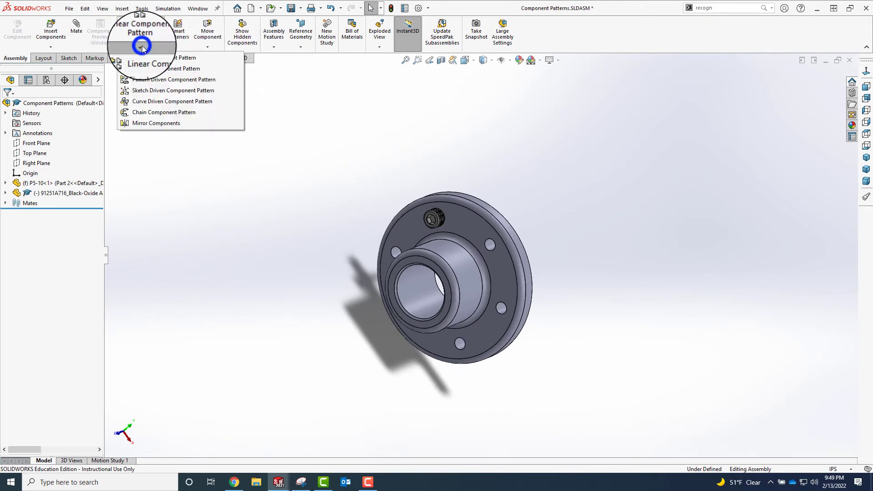
pyautogui.click(157, 79)
pyautogui.click(43, 132)
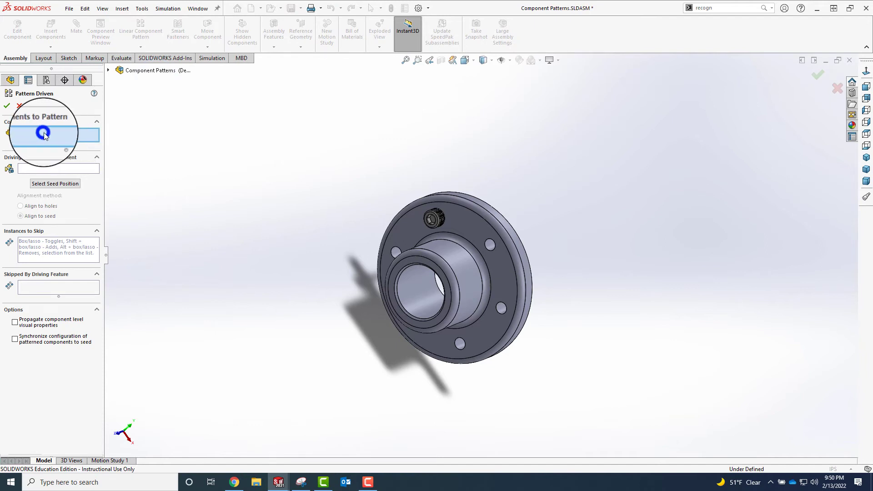
pyautogui.click(108, 71)
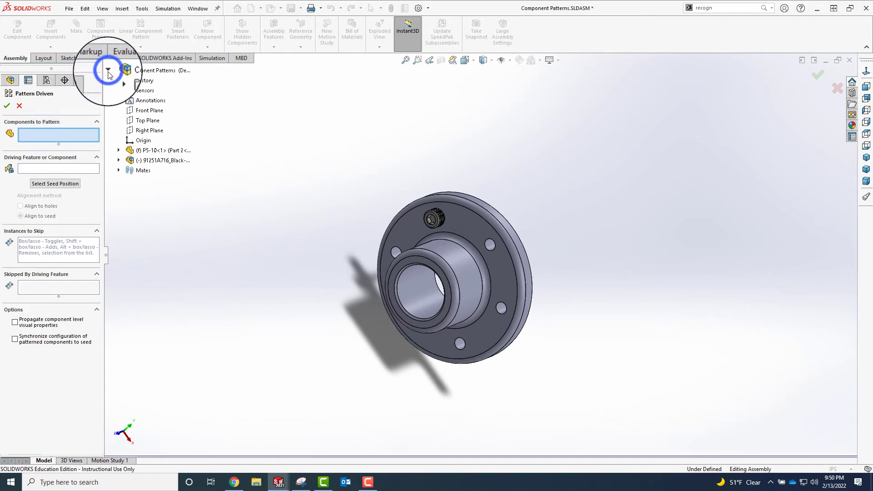
pyautogui.click(157, 160)
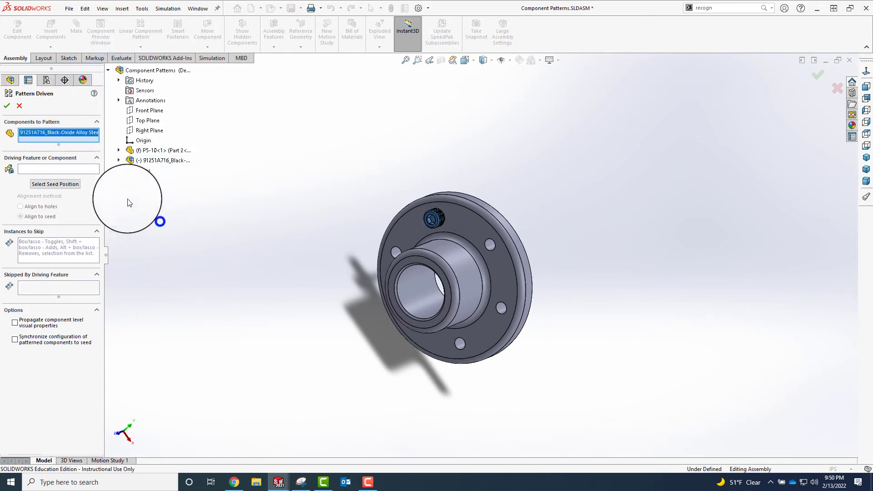
# Step: Use the flange's CirPattern1 feature as the driving feature and complete the screw pattern
pyautogui.click(54, 168)
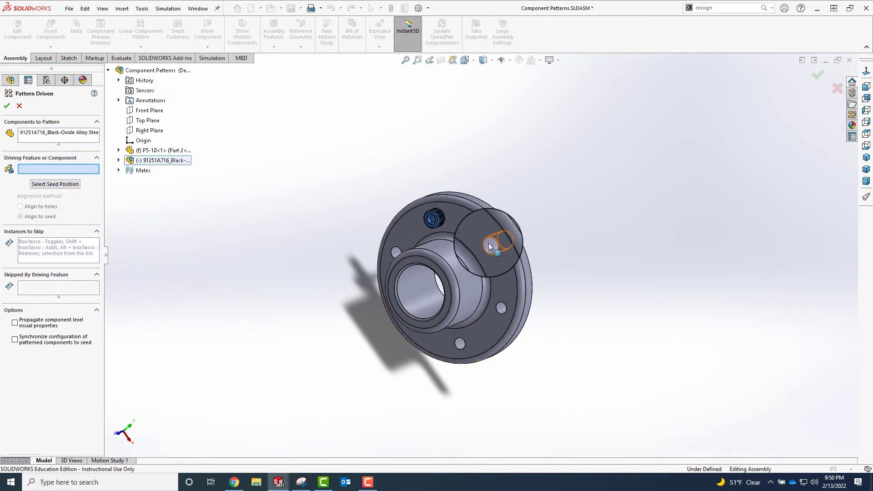
pyautogui.click(118, 150)
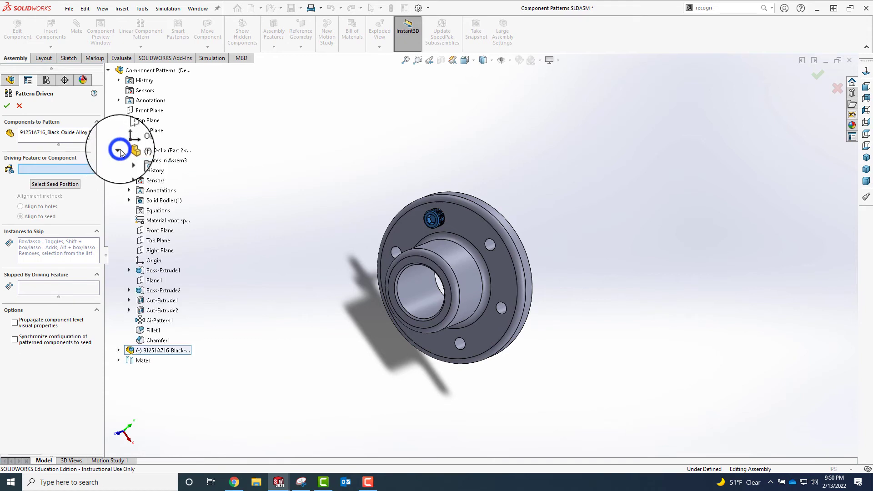
pyautogui.click(152, 322)
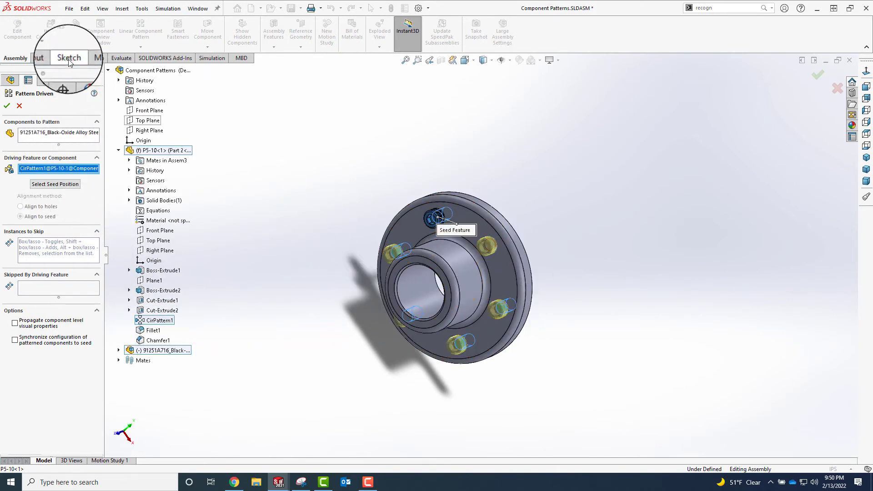
pyautogui.click(7, 106)
pyautogui.moveTo(545, 225); pyautogui.dragTo(573, 212, button='middle')
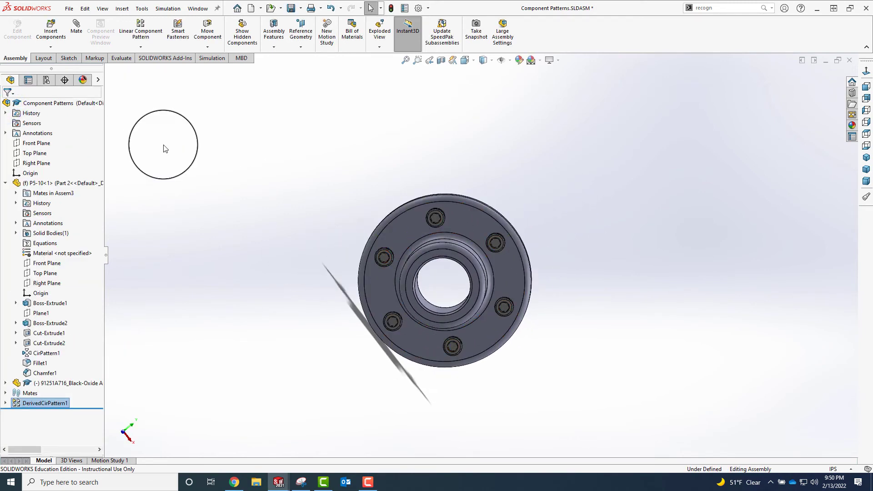
# Step: Switch the flange component P5-10 to its Part 3 configuration and inspect the patterned screws
pyautogui.click(54, 182)
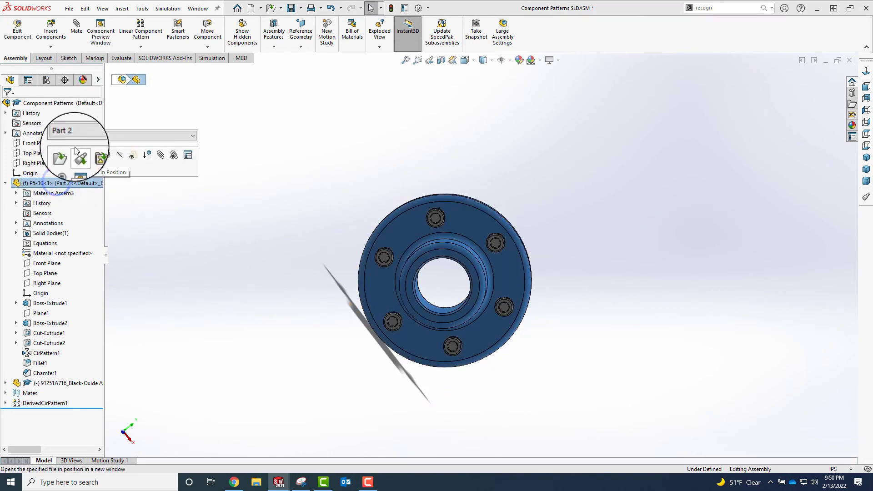
pyautogui.click(81, 136)
pyautogui.click(78, 162)
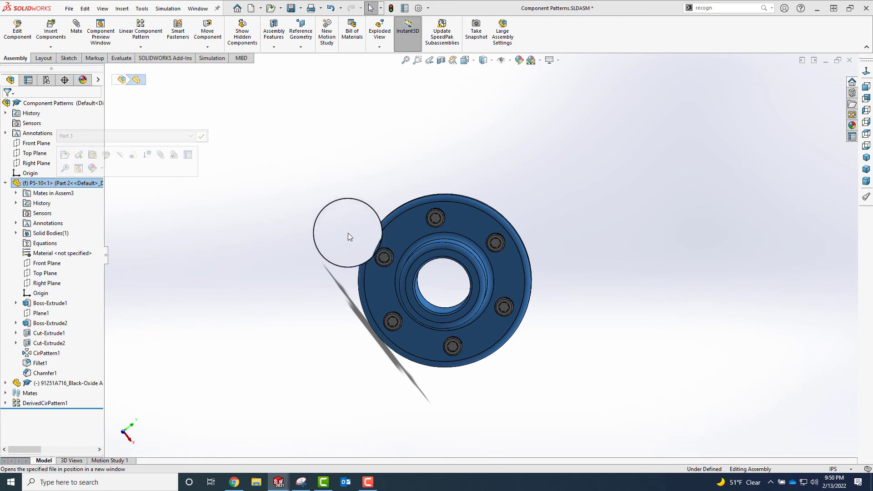
pyautogui.click(203, 137)
pyautogui.moveTo(545, 183); pyautogui.dragTo(491, 189, button='middle')
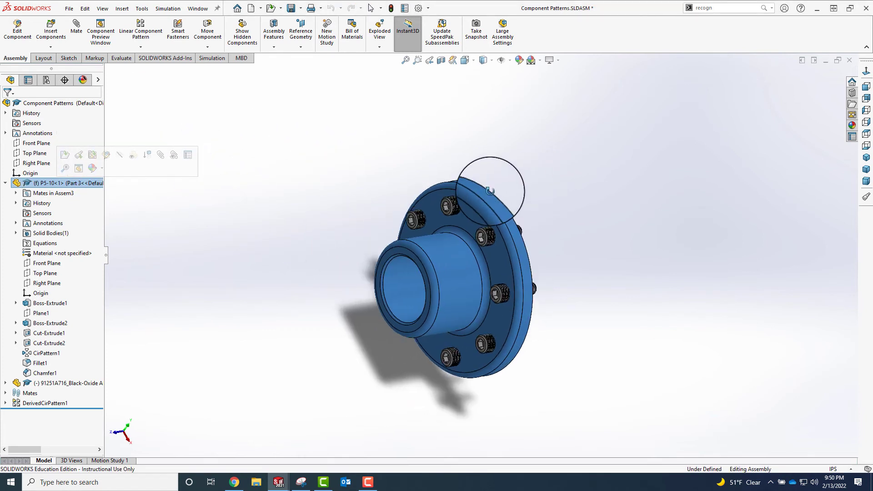
pyautogui.click(202, 241)
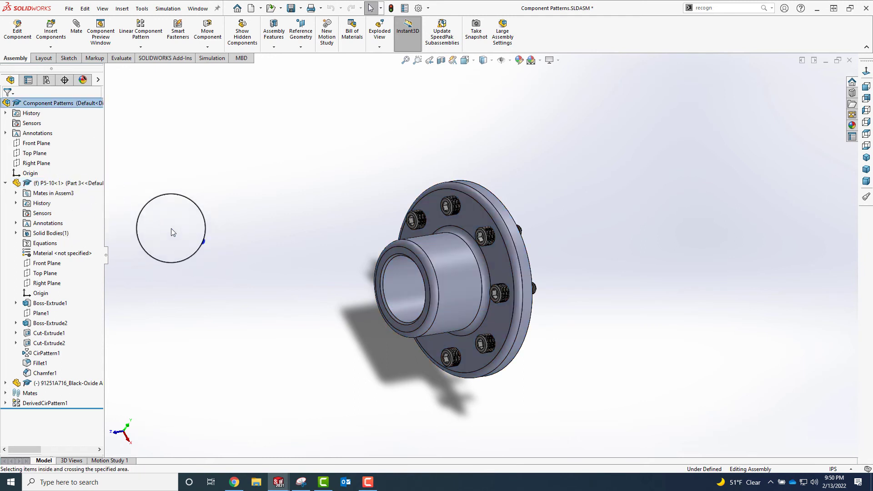
# Step: Switch the flange component P5-10 to its Part 1 configuration and check the screws against the holes
pyautogui.click(85, 187)
pyautogui.click(105, 135)
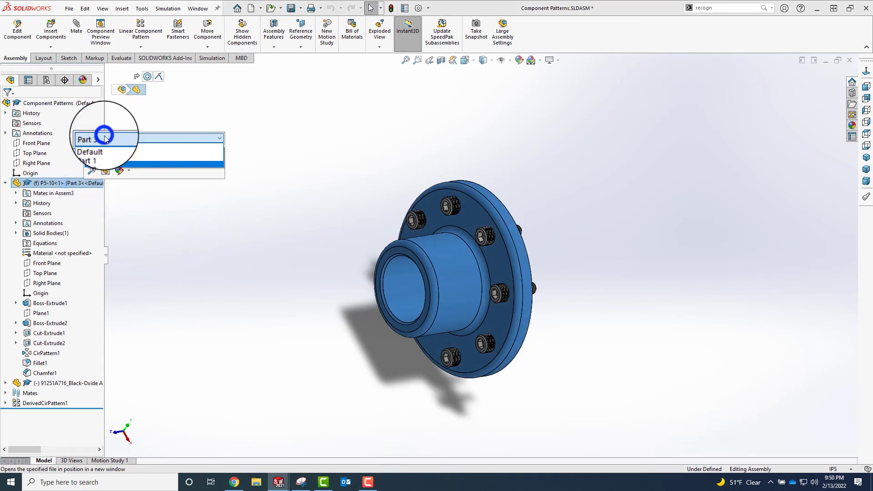
pyautogui.click(104, 153)
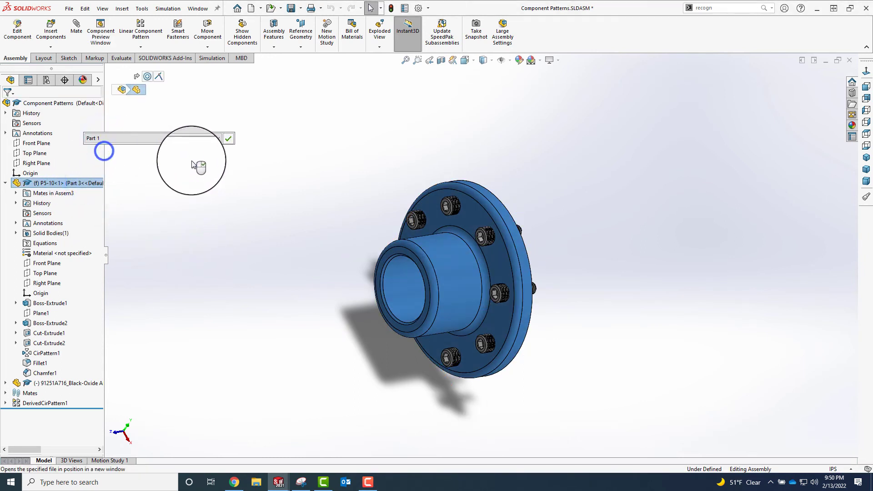
pyautogui.click(231, 139)
pyautogui.moveTo(383, 204); pyautogui.dragTo(446, 194, button='middle')
pyautogui.moveTo(519, 245); pyautogui.dragTo(588, 251, button='middle')
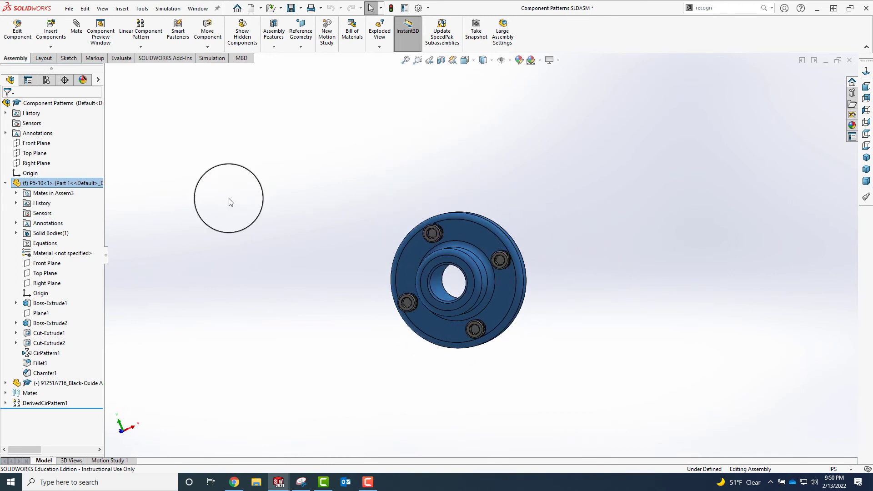
# Step: Open the definition of the derived circular screw pattern, review its seed, driving feature and Instances to Skip settings, and close it
pyautogui.click(42, 402)
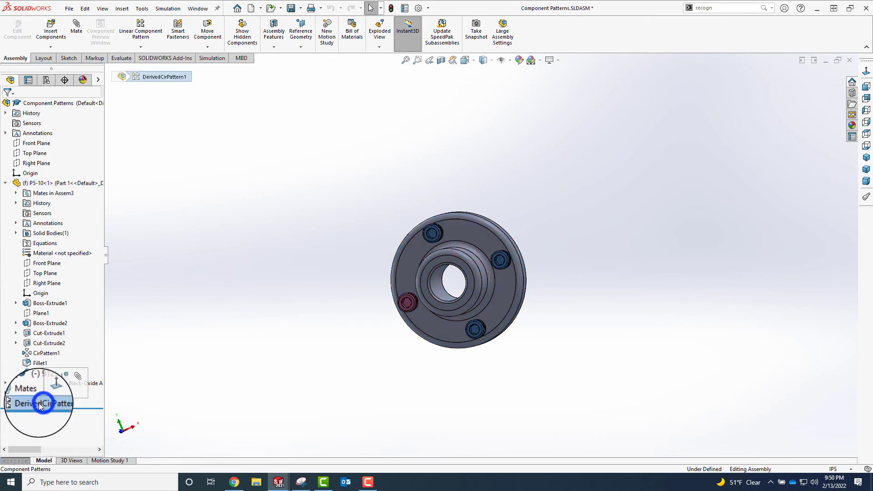
pyautogui.click(54, 371)
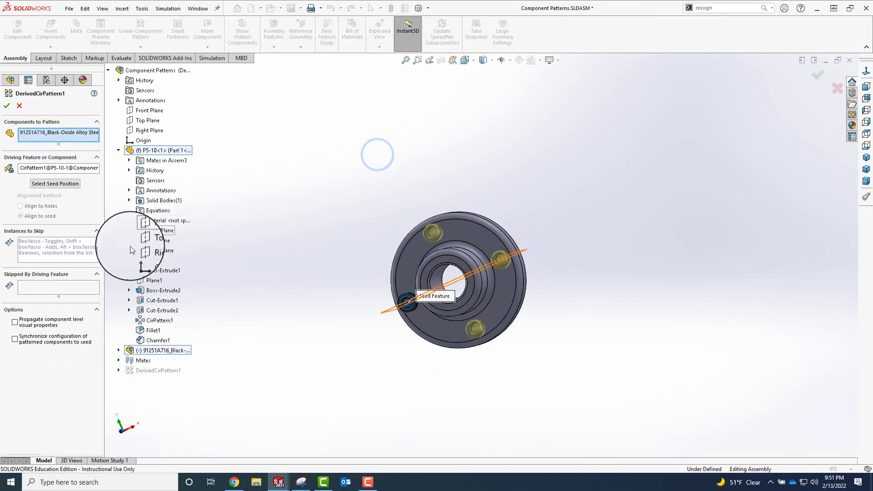
pyautogui.click(16, 106)
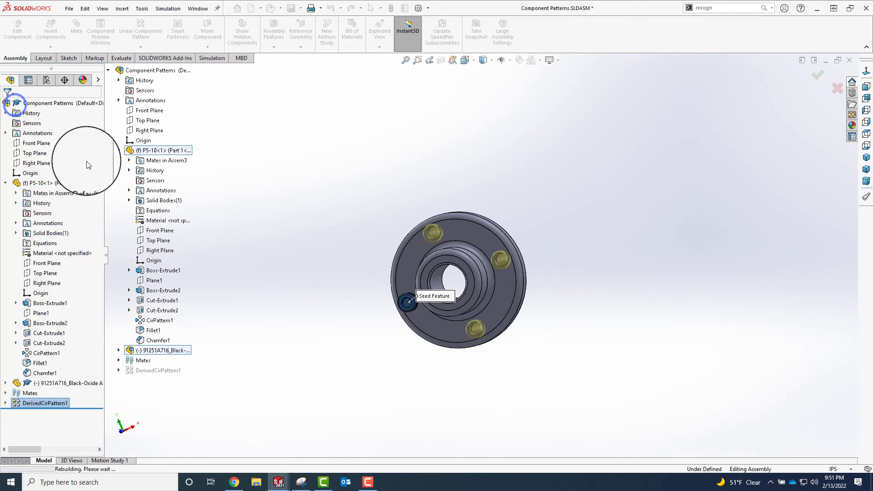
# Step: Switch the flange component P5-10 to its Part 3 configuration
pyautogui.click(58, 184)
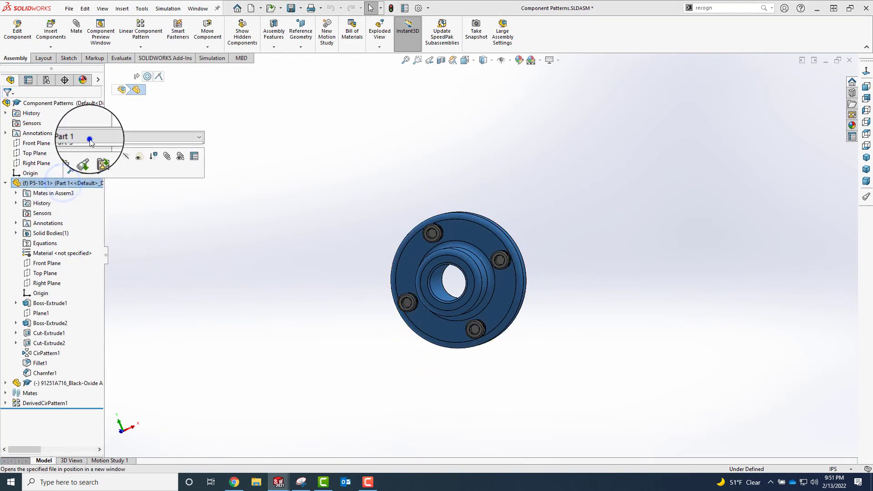
pyautogui.click(89, 137)
pyautogui.click(88, 164)
pyautogui.rightClick(217, 195)
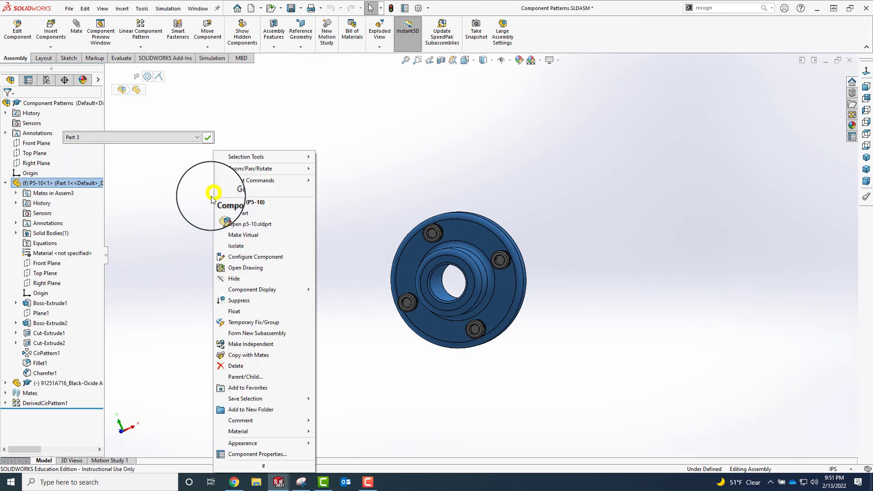
pyautogui.click(207, 137)
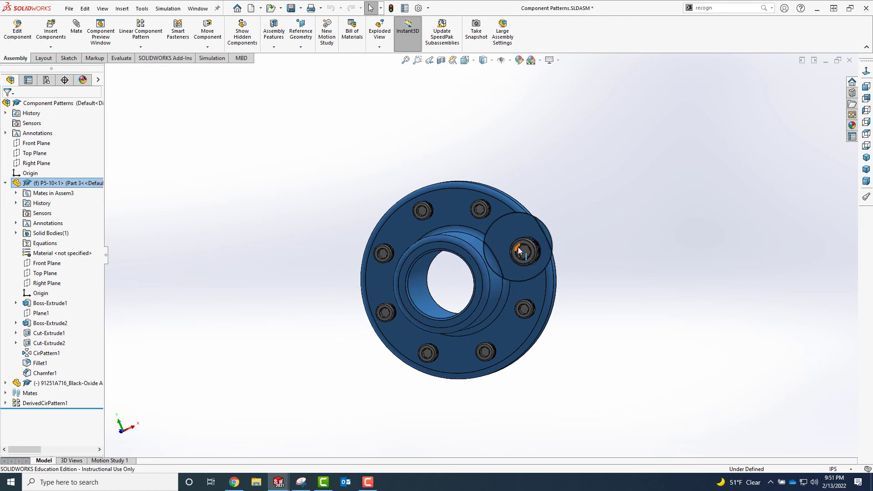
# Step: Edit the derived circular screw pattern to skip instances (D1, 7) and (D1, 3), and inspect the emptied flange holes
pyautogui.moveTo(78, 409); pyautogui.dragTo(19, 406)
pyautogui.rightClick(25, 406)
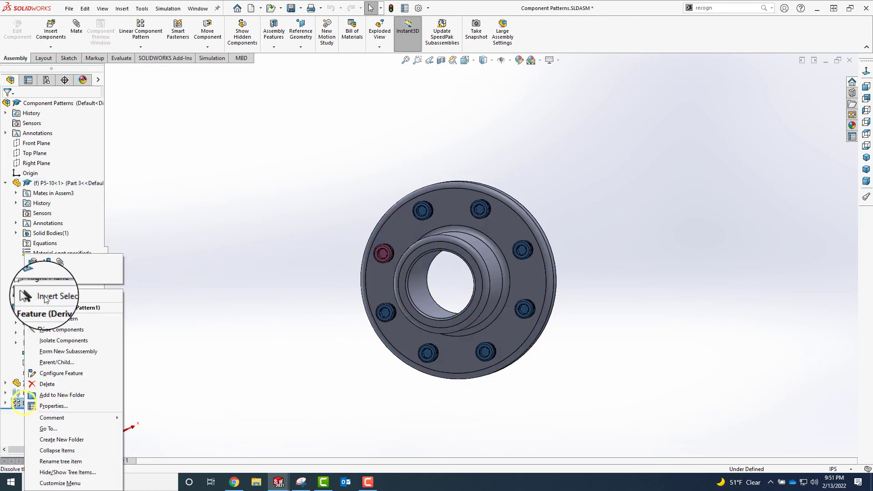
pyautogui.click(32, 265)
pyautogui.click(32, 249)
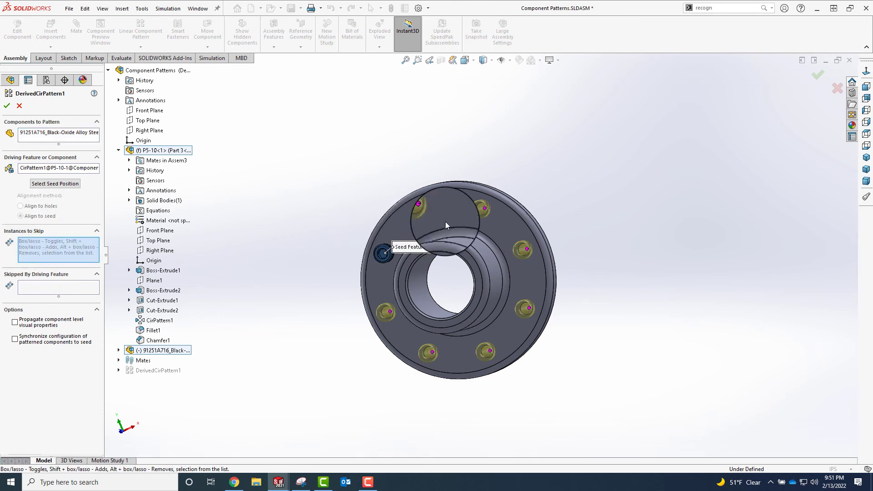
pyautogui.moveTo(595, 201); pyautogui.dragTo(553, 230, button='middle')
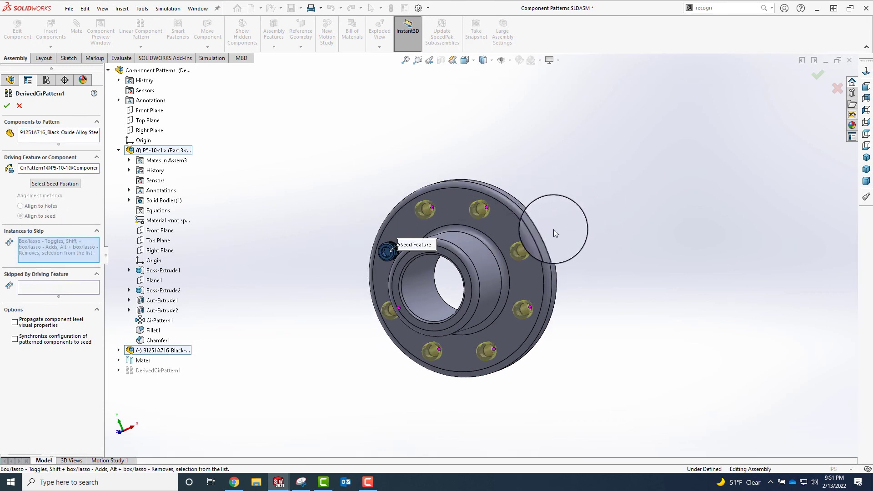
pyautogui.click(528, 251)
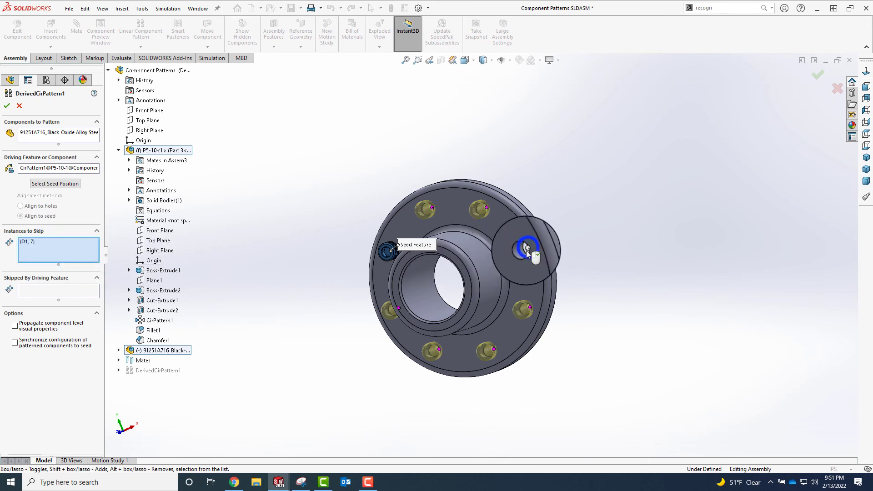
pyautogui.click(400, 308)
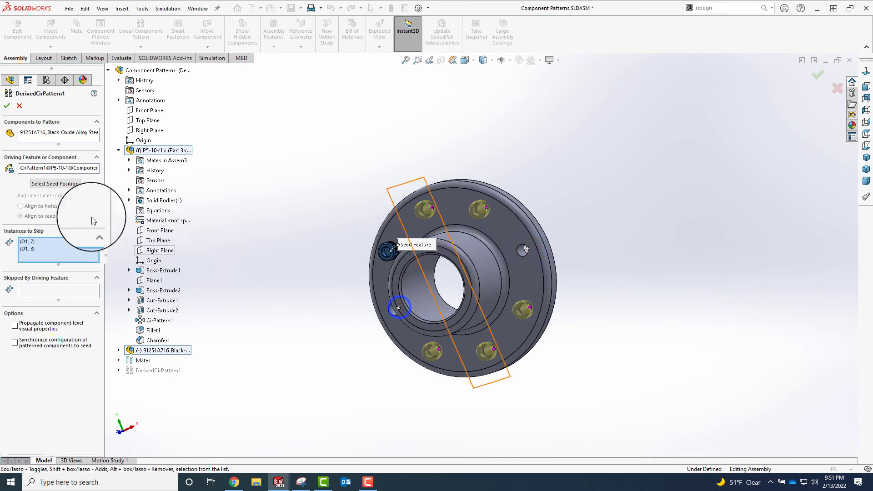
pyautogui.click(7, 107)
pyautogui.moveTo(337, 256); pyautogui.dragTo(234, 271, button='middle')
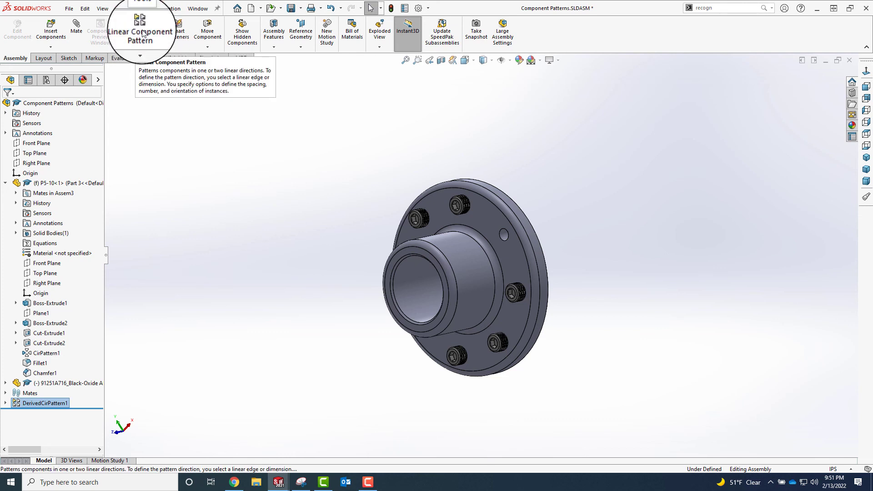
pyautogui.click(141, 49)
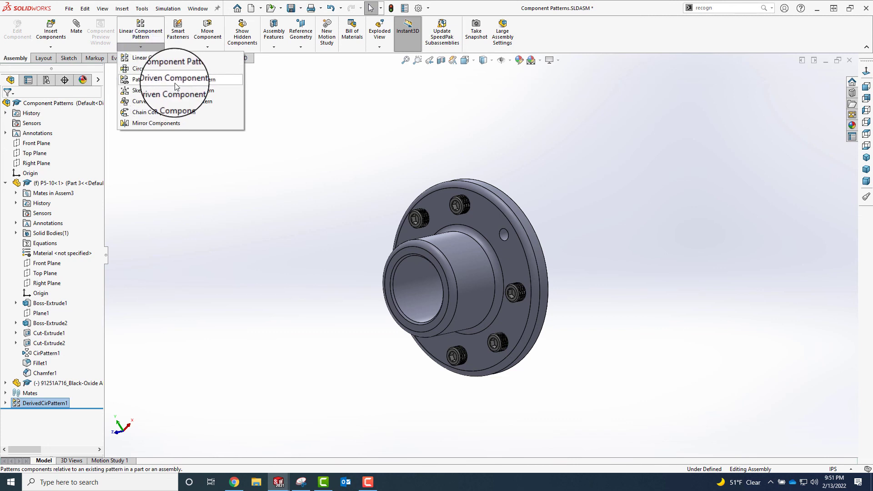
pyautogui.click(184, 209)
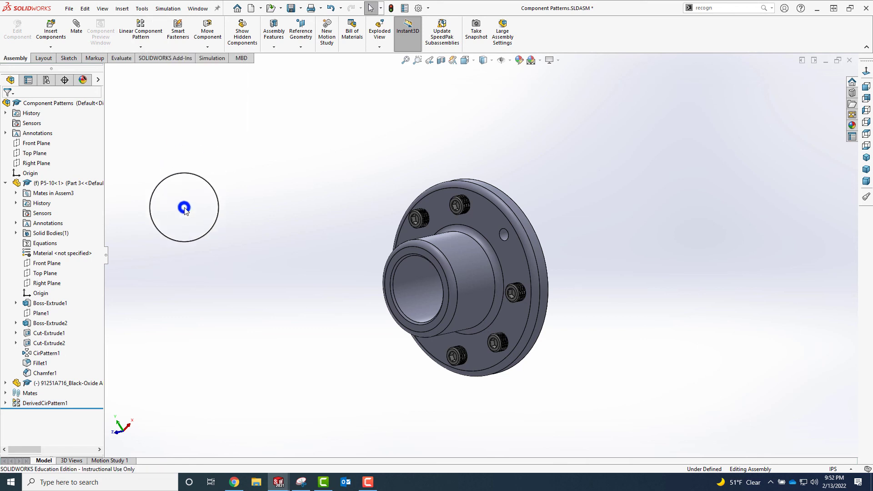